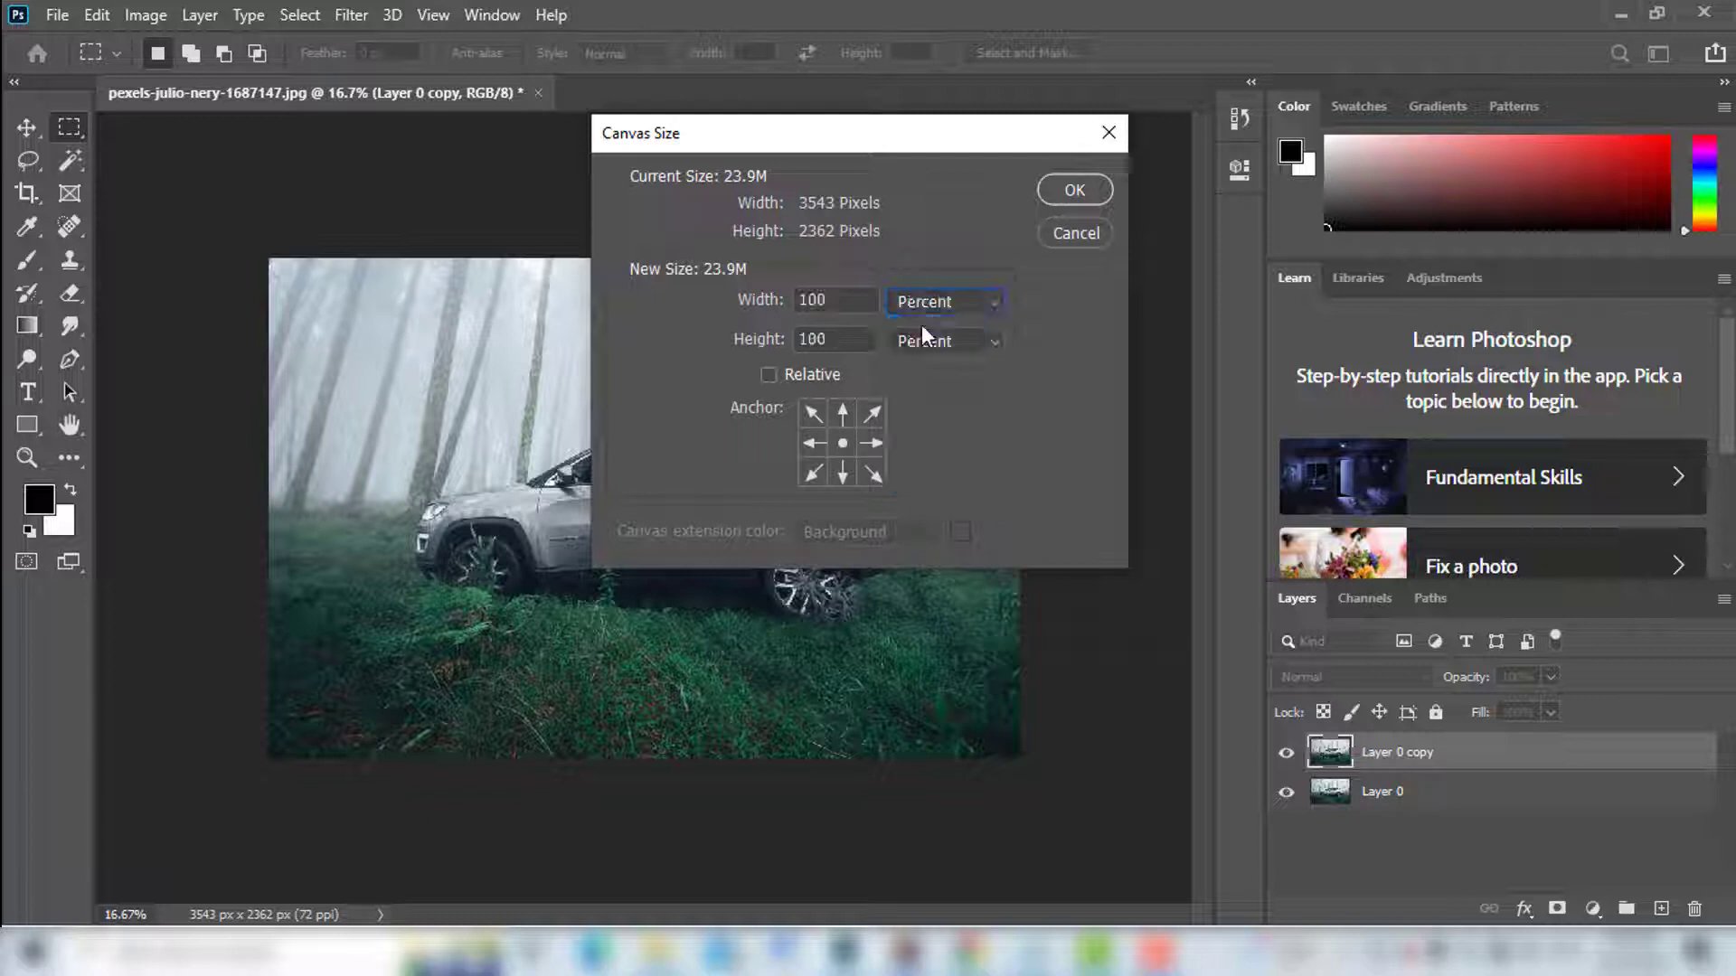
# Extend the canvas downward by setting its height to 200 percent with the anchor at top centre.
pyautogui.moveTo(864, 338); pyautogui.dragTo(749, 340)
pyautogui.write('200')
pyautogui.click(841, 413)
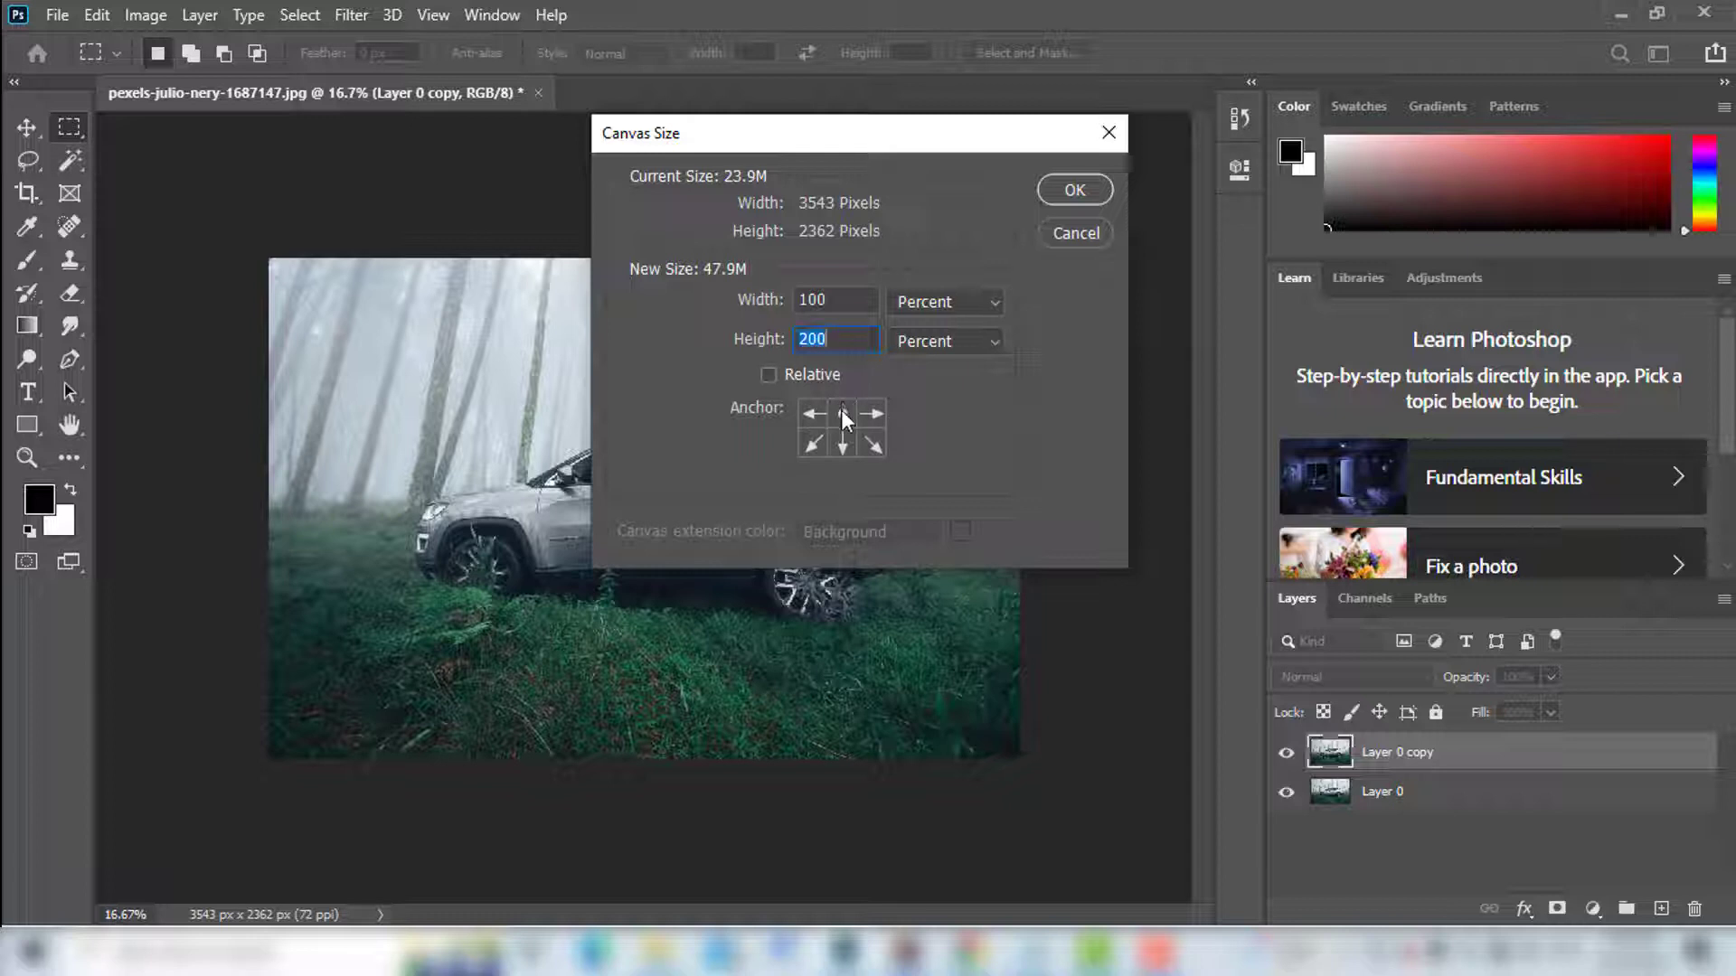
pyautogui.click(1073, 190)
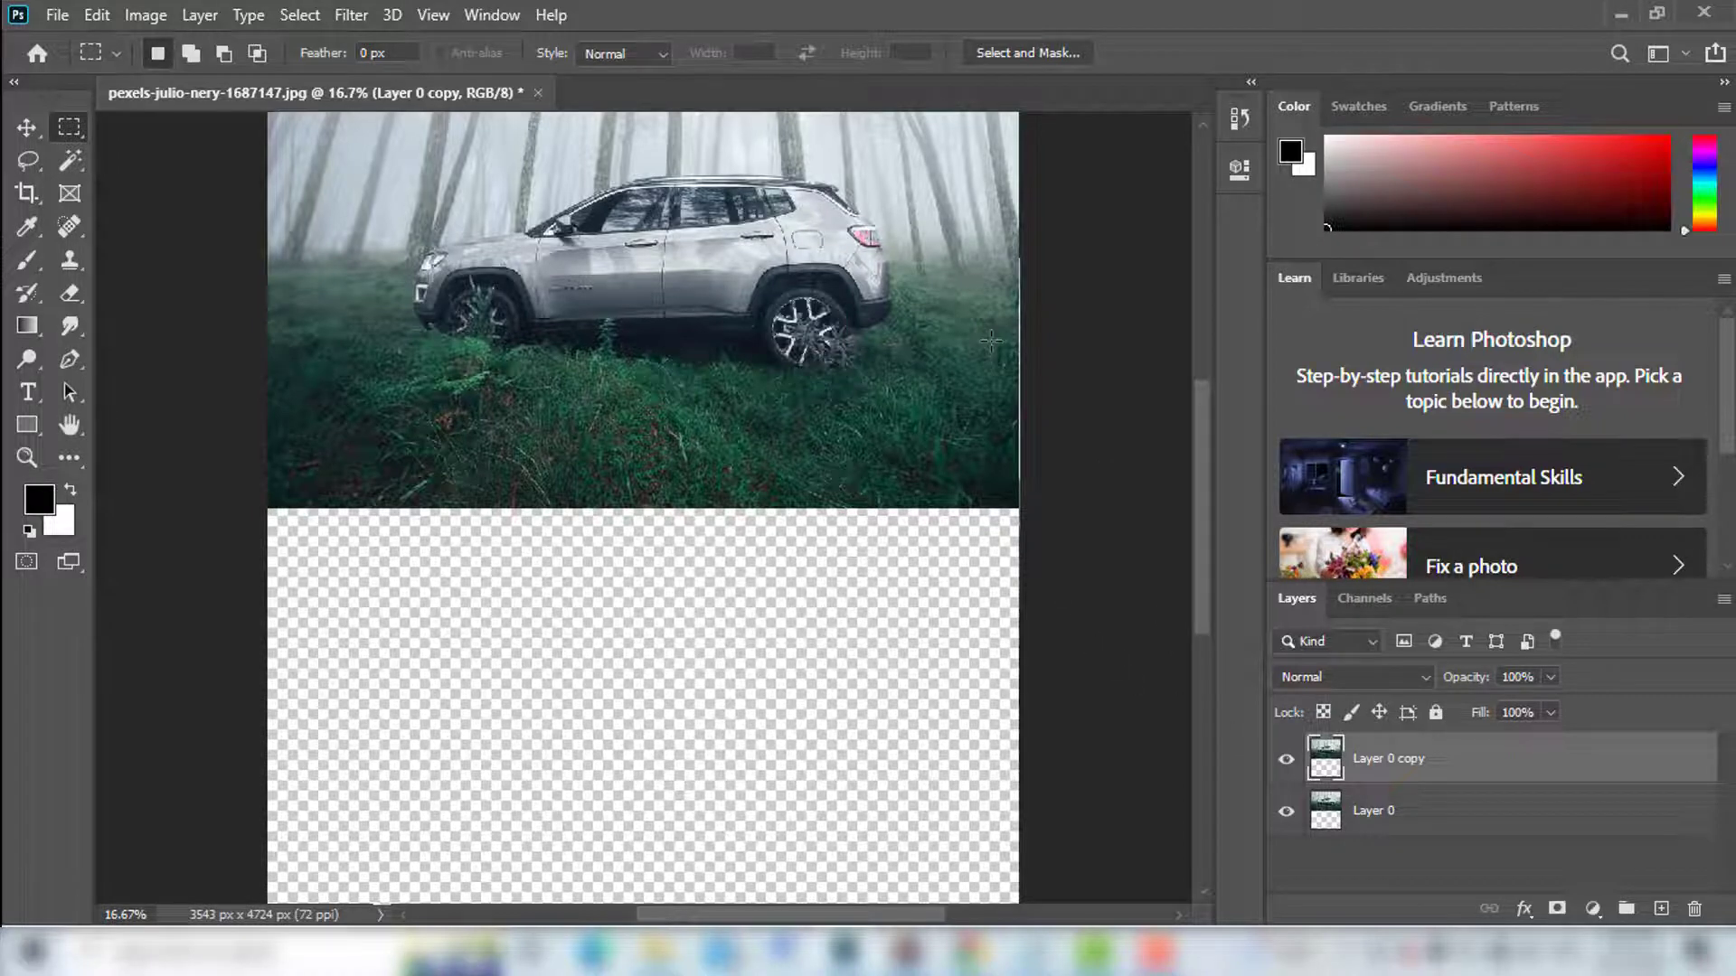
pyautogui.hotkey('ctrl', '0')
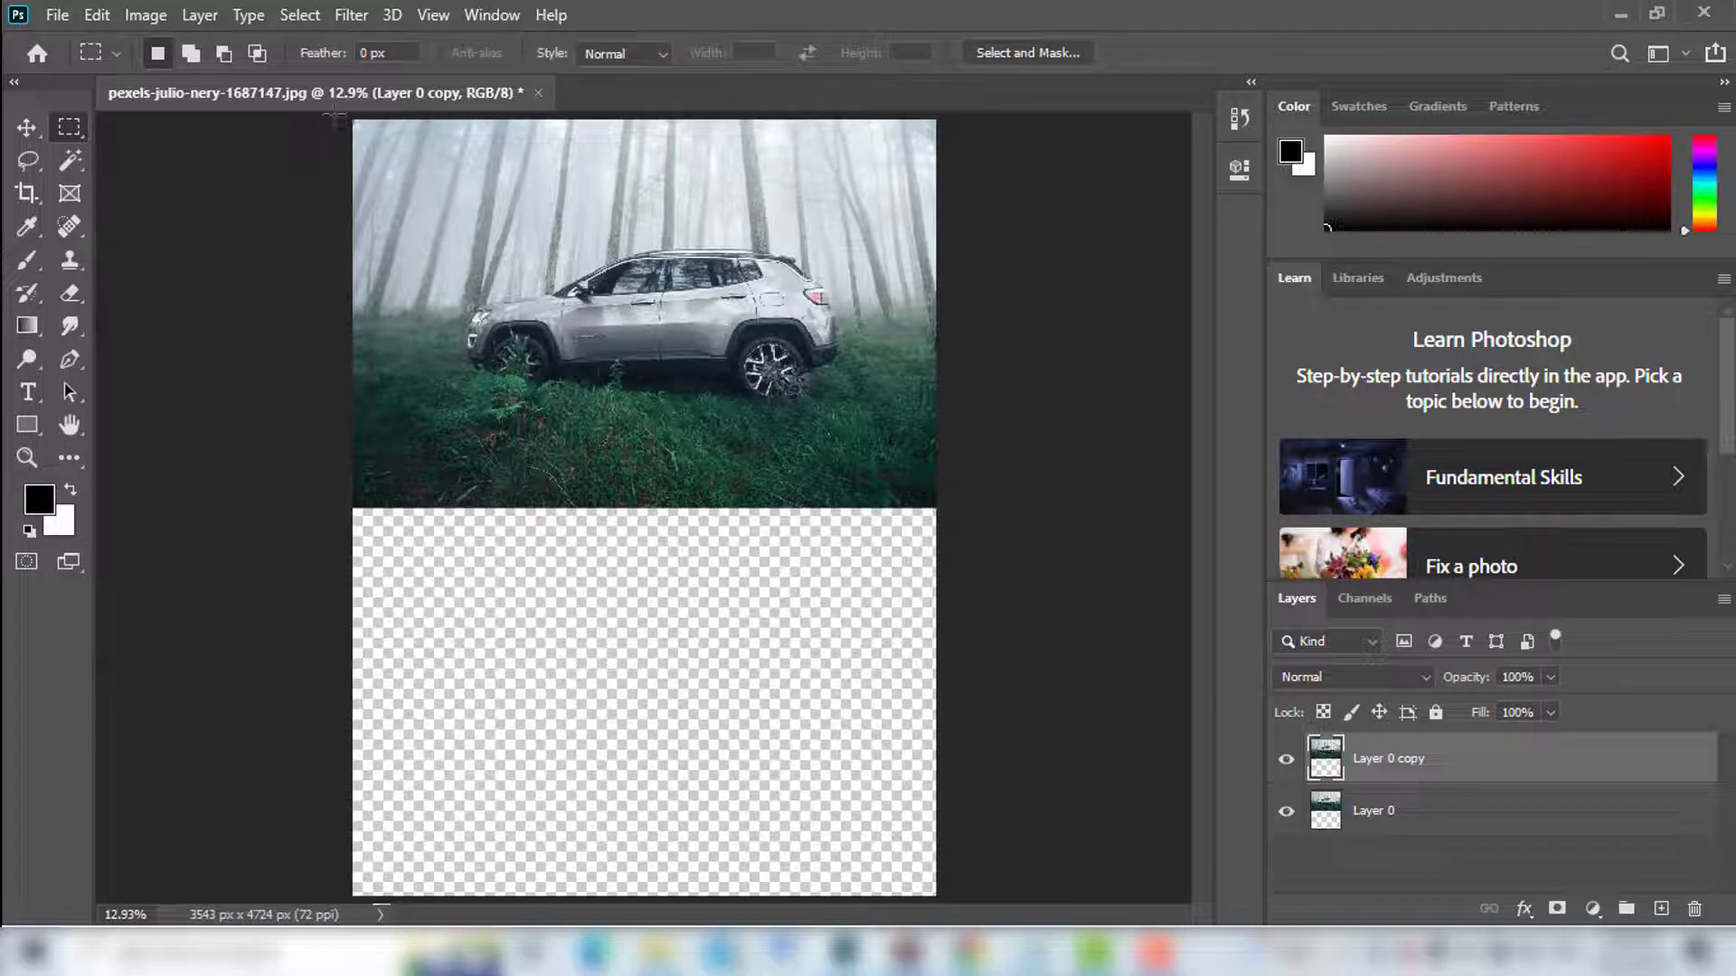
# Copy the photo area of Layer 0 copy to a new layer and flip it vertically into the canvas's empty lower half.
pyautogui.moveTo(351, 118); pyautogui.dragTo(1007, 508)
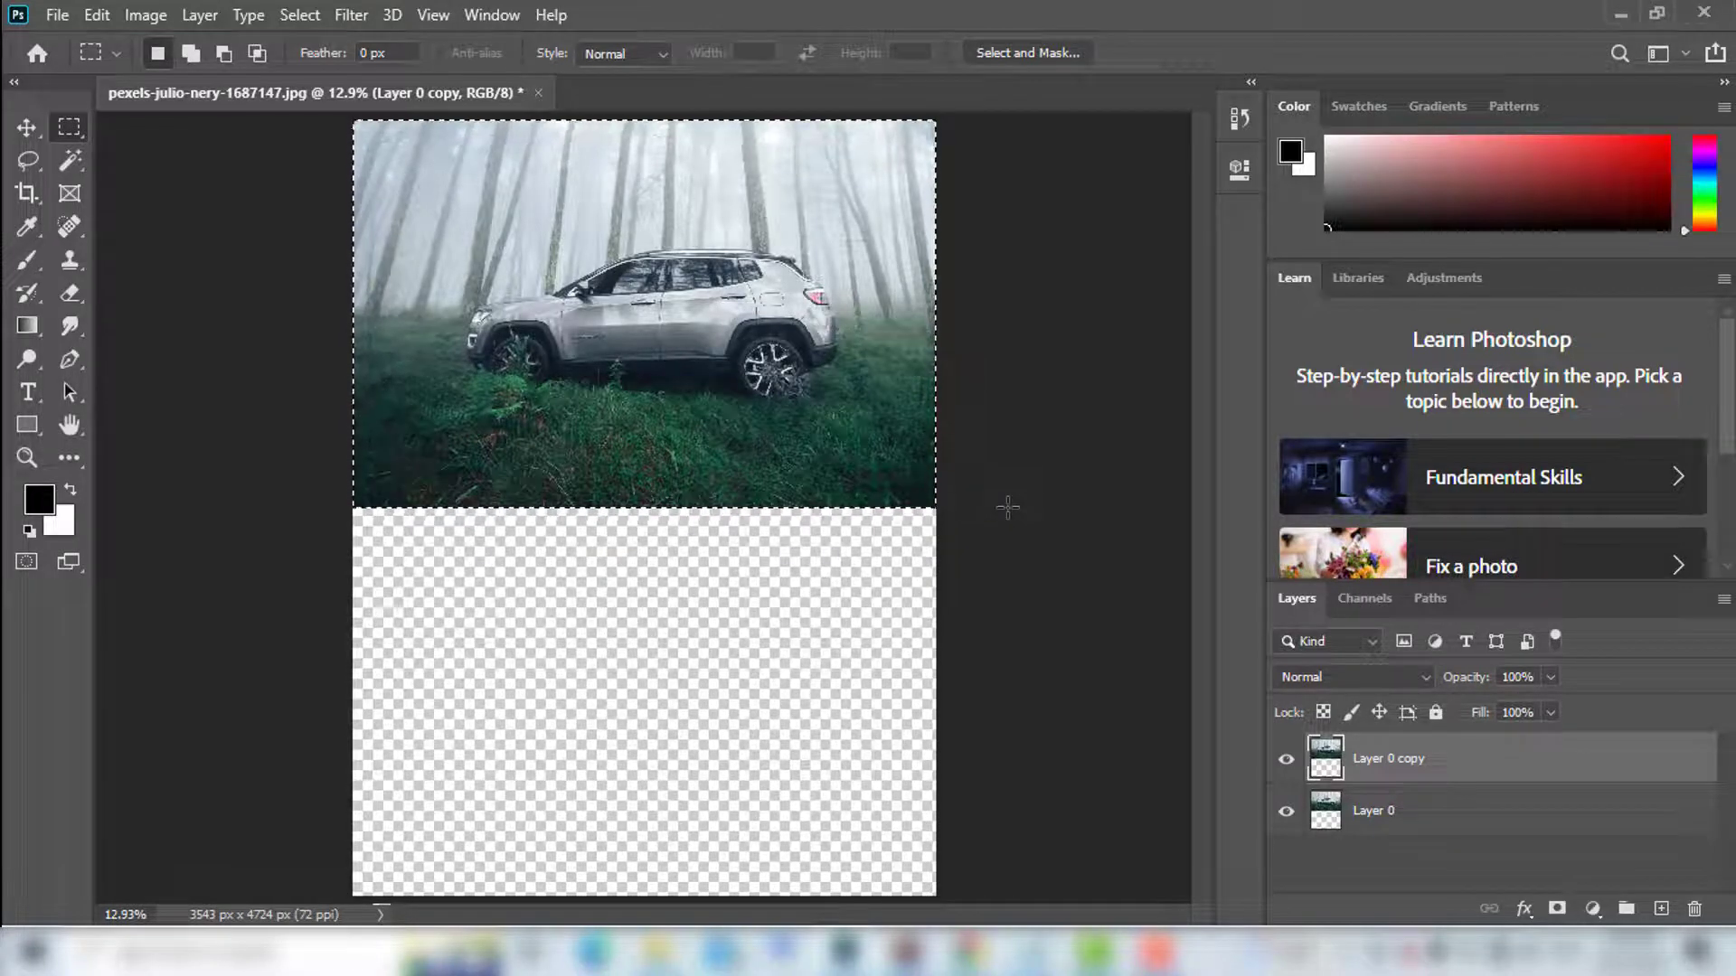
pyautogui.hotkey('ctrl', 'j')
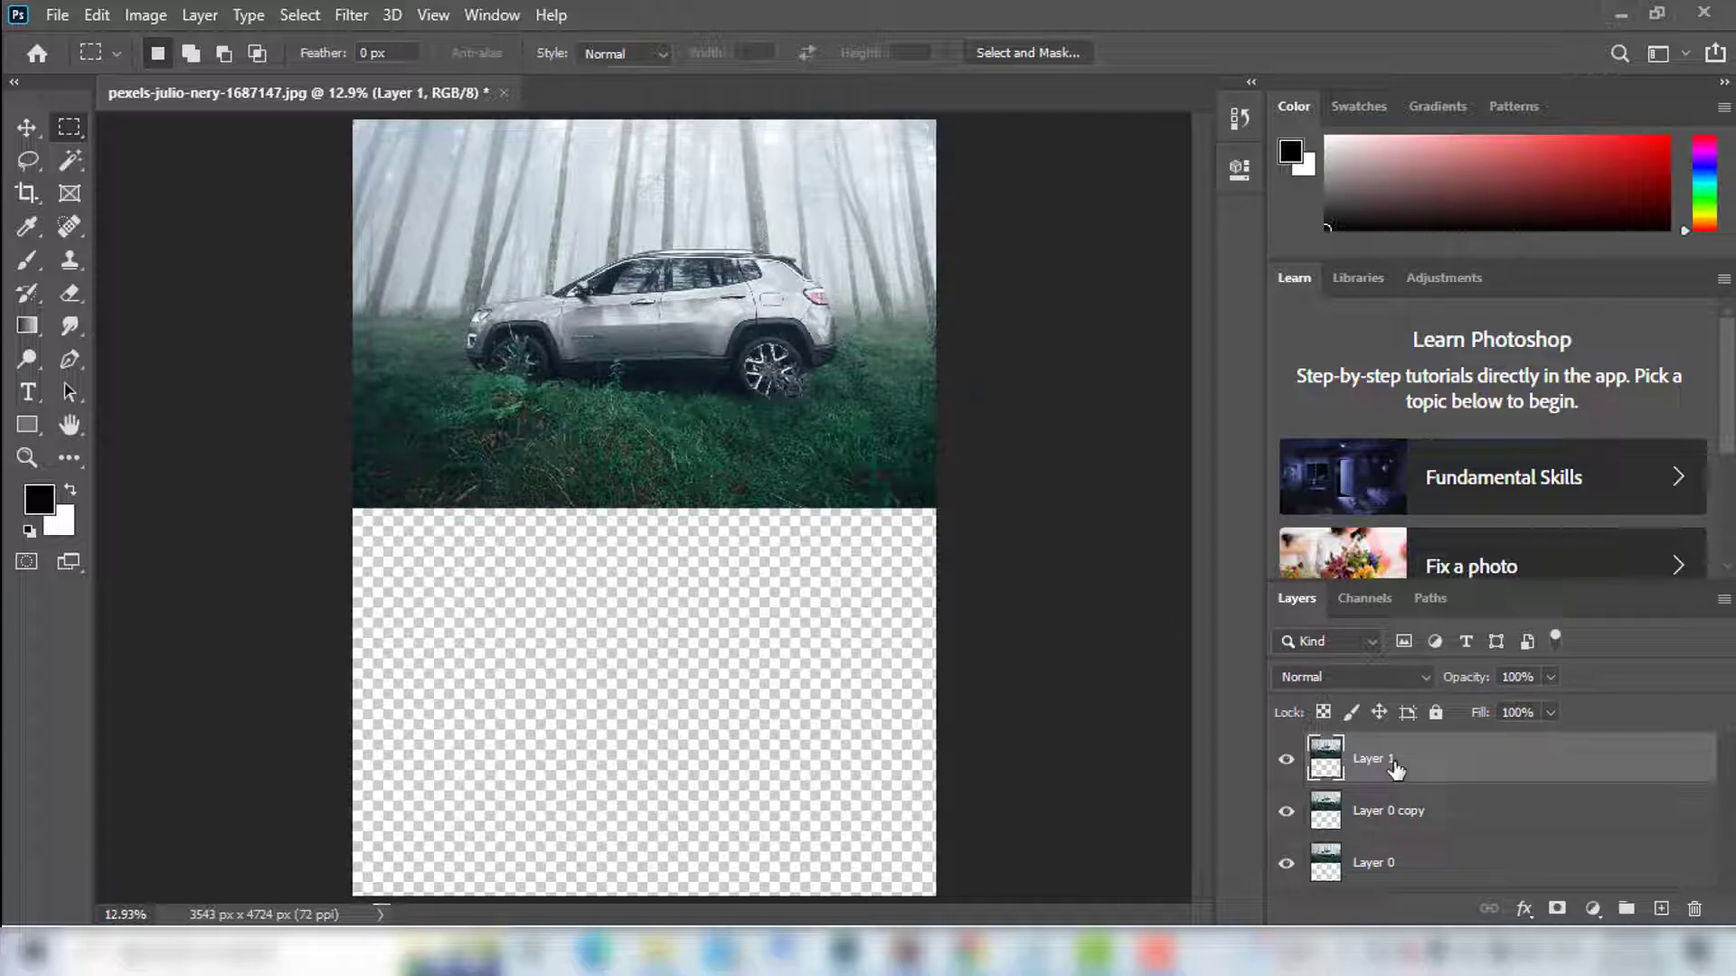
pyautogui.hotkey('ctrl', 't')
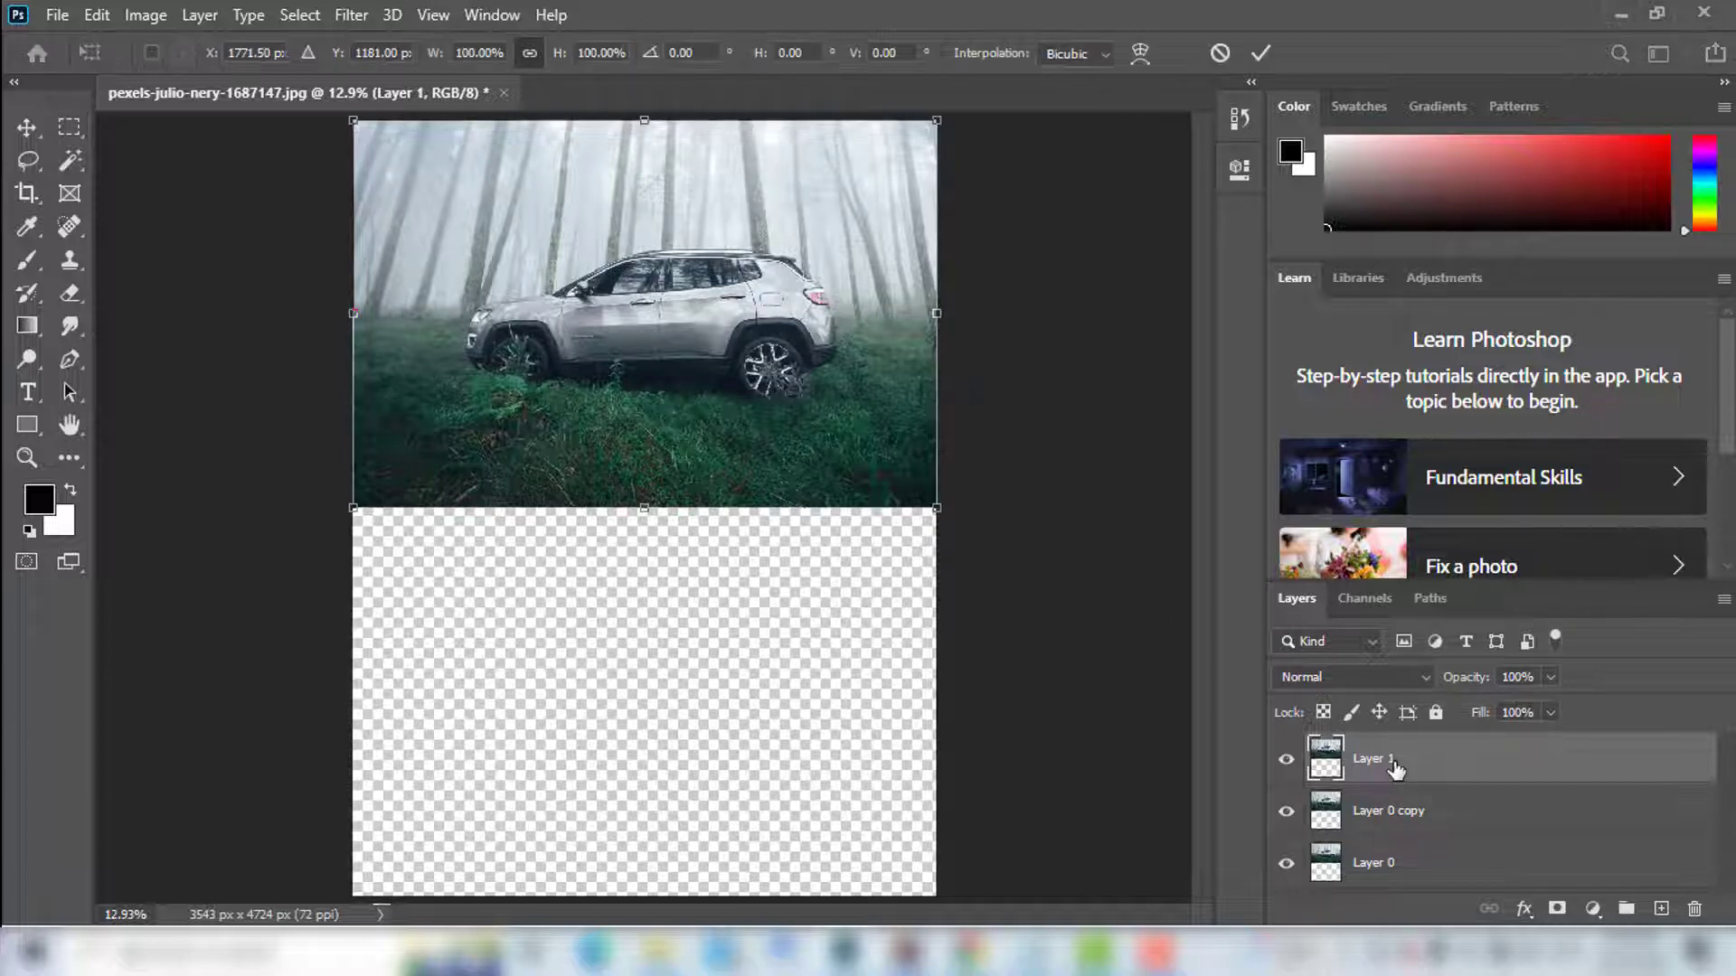
pyautogui.moveTo(641, 129); pyautogui.dragTo(646, 895)
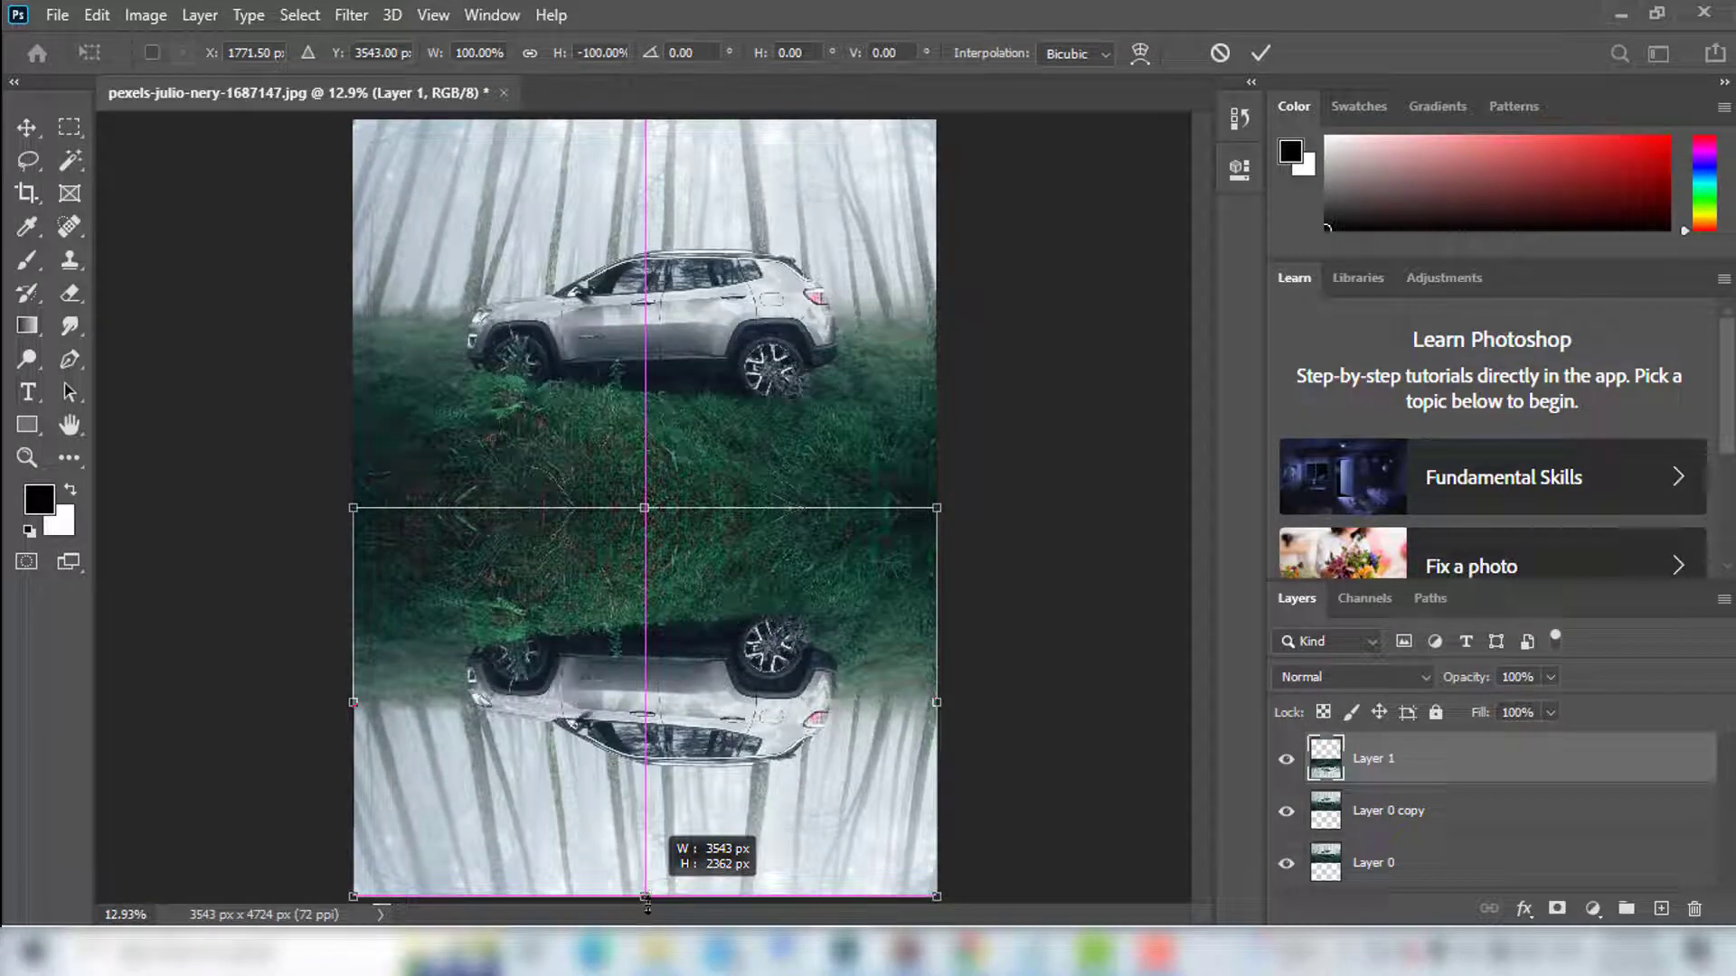
pyautogui.click(1261, 53)
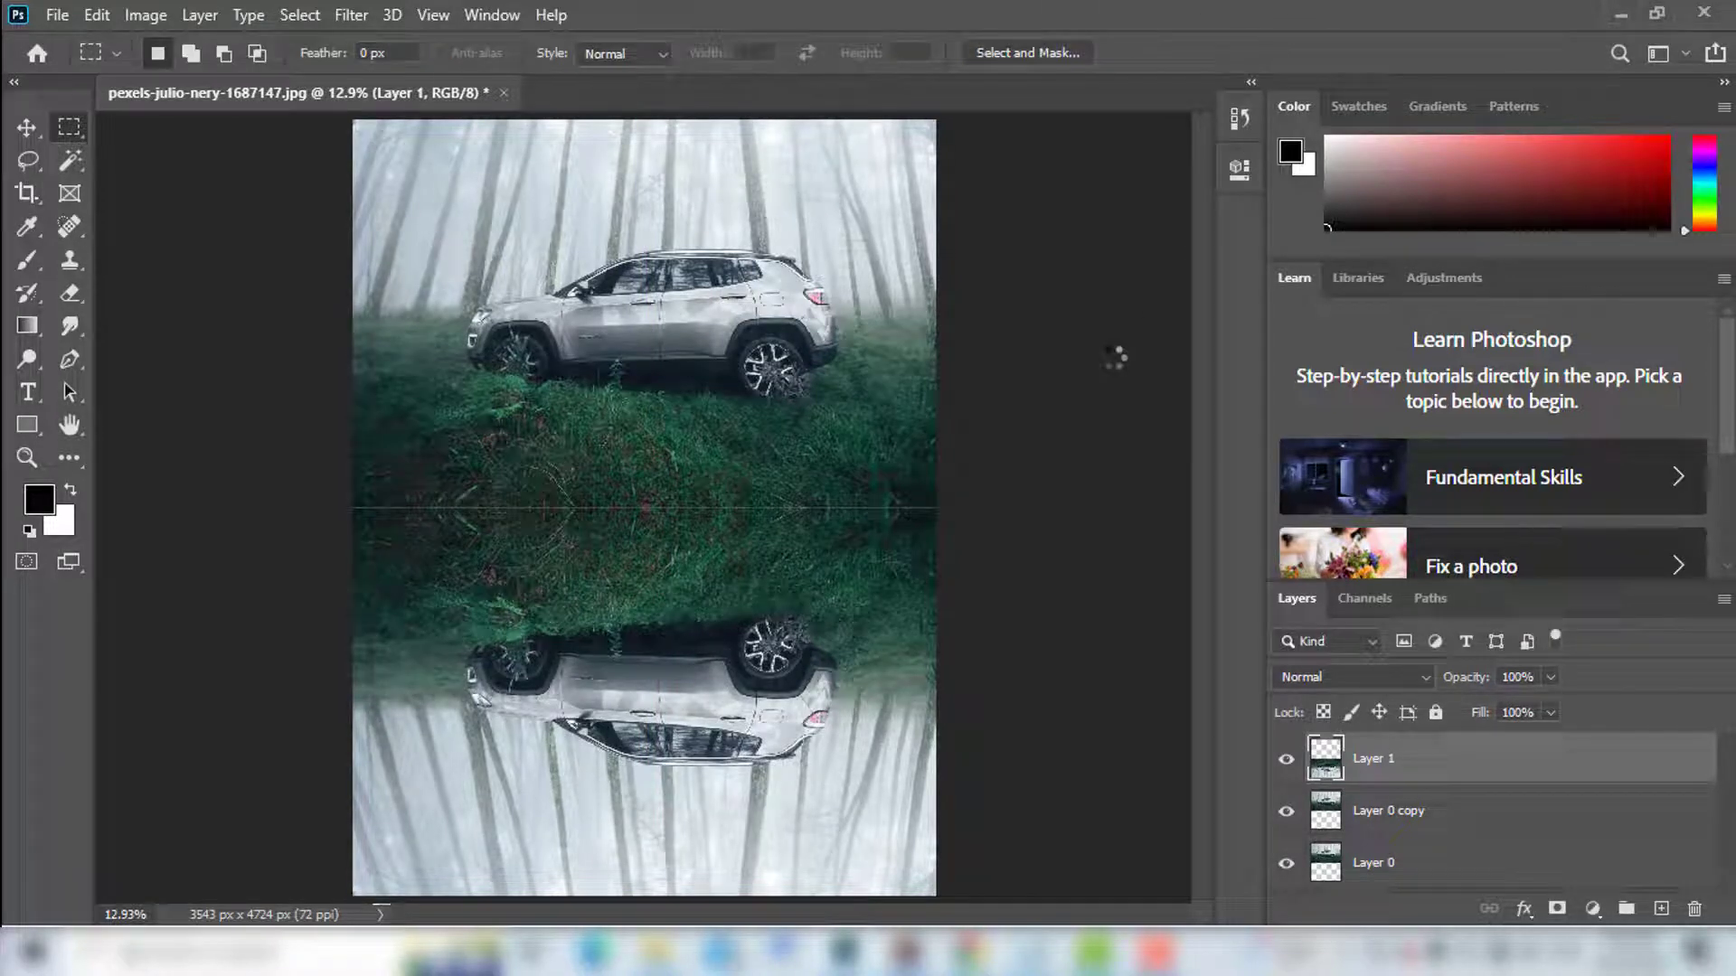
# Nudge the mirrored layer up to close the seam and stretch it to 100.34% height to reach the canvas's lower edge.
pyautogui.press('v')
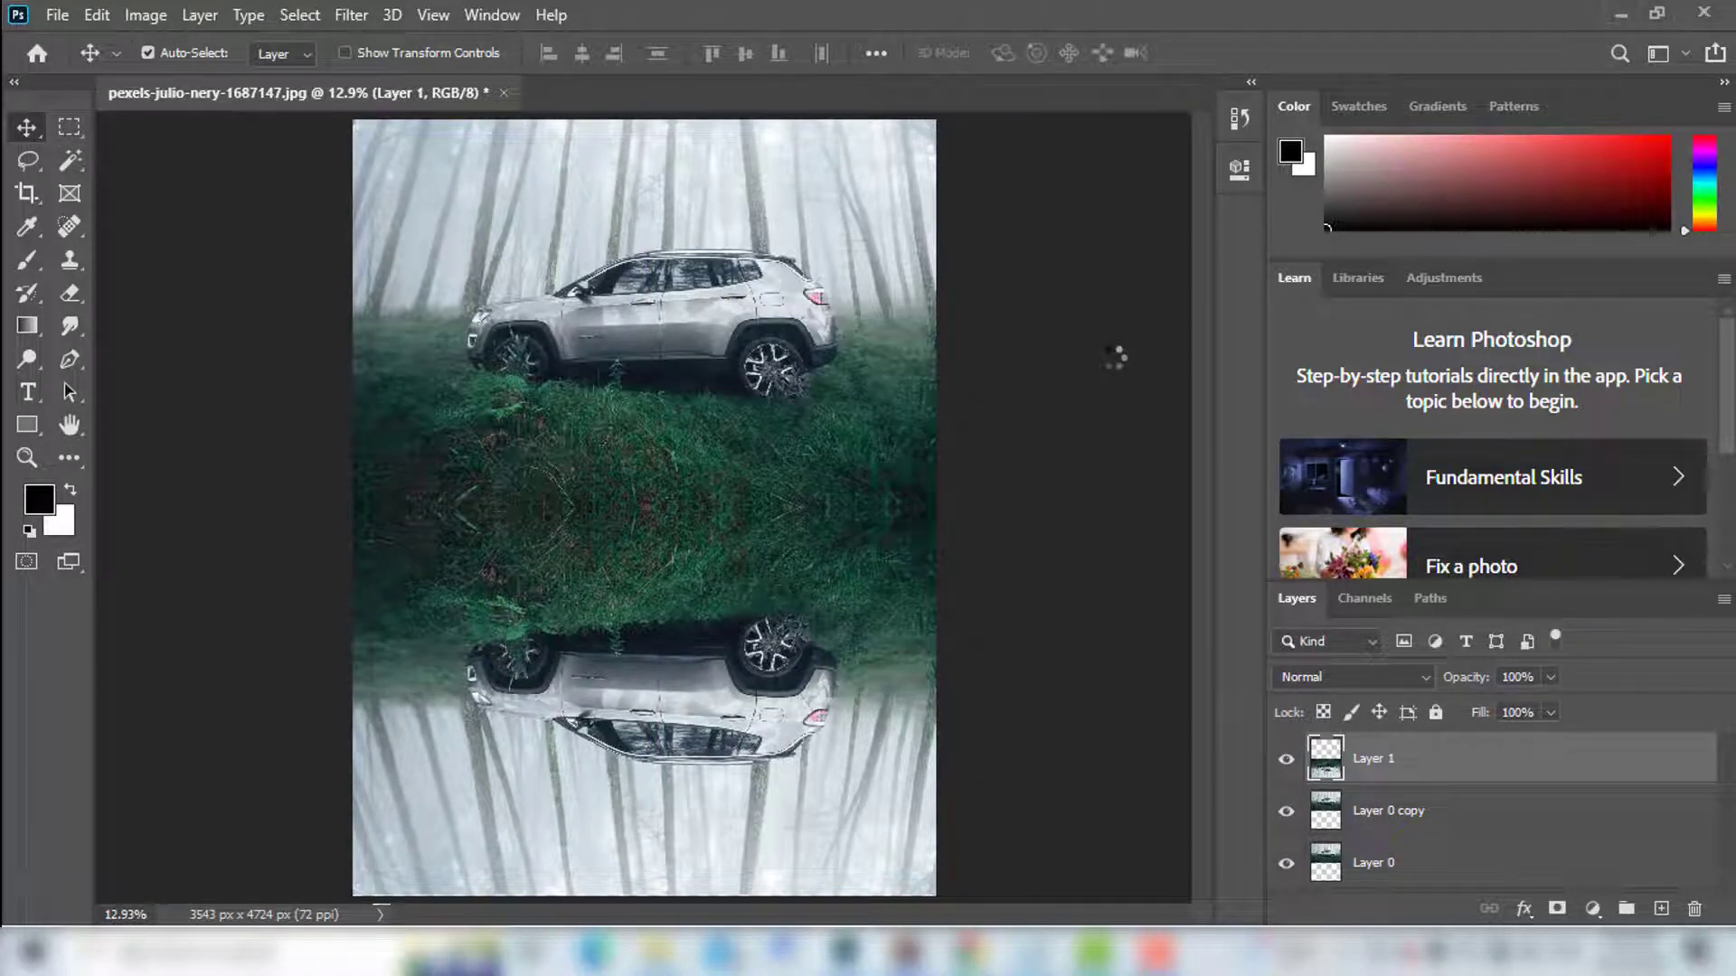
pyautogui.hotkey('ctrl', '-')
pyautogui.hotkey('ctrl', '-')
pyautogui.hotkey('ctrl', '-')
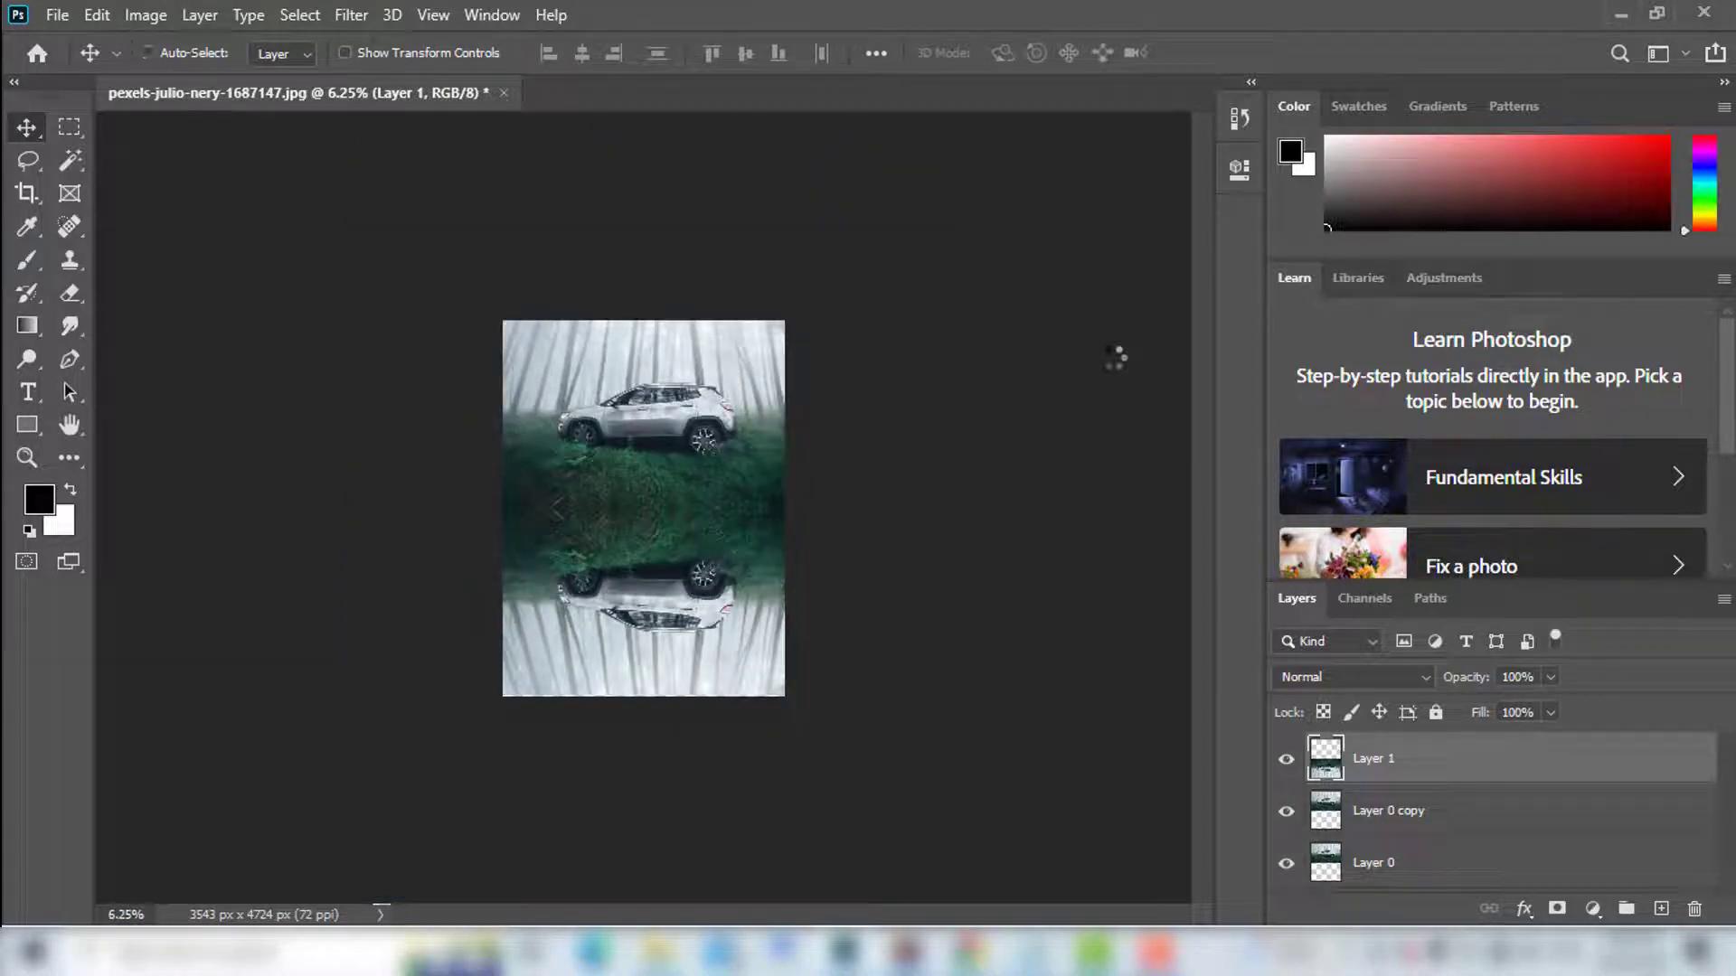
pyautogui.hotkey('ctrl', 't')
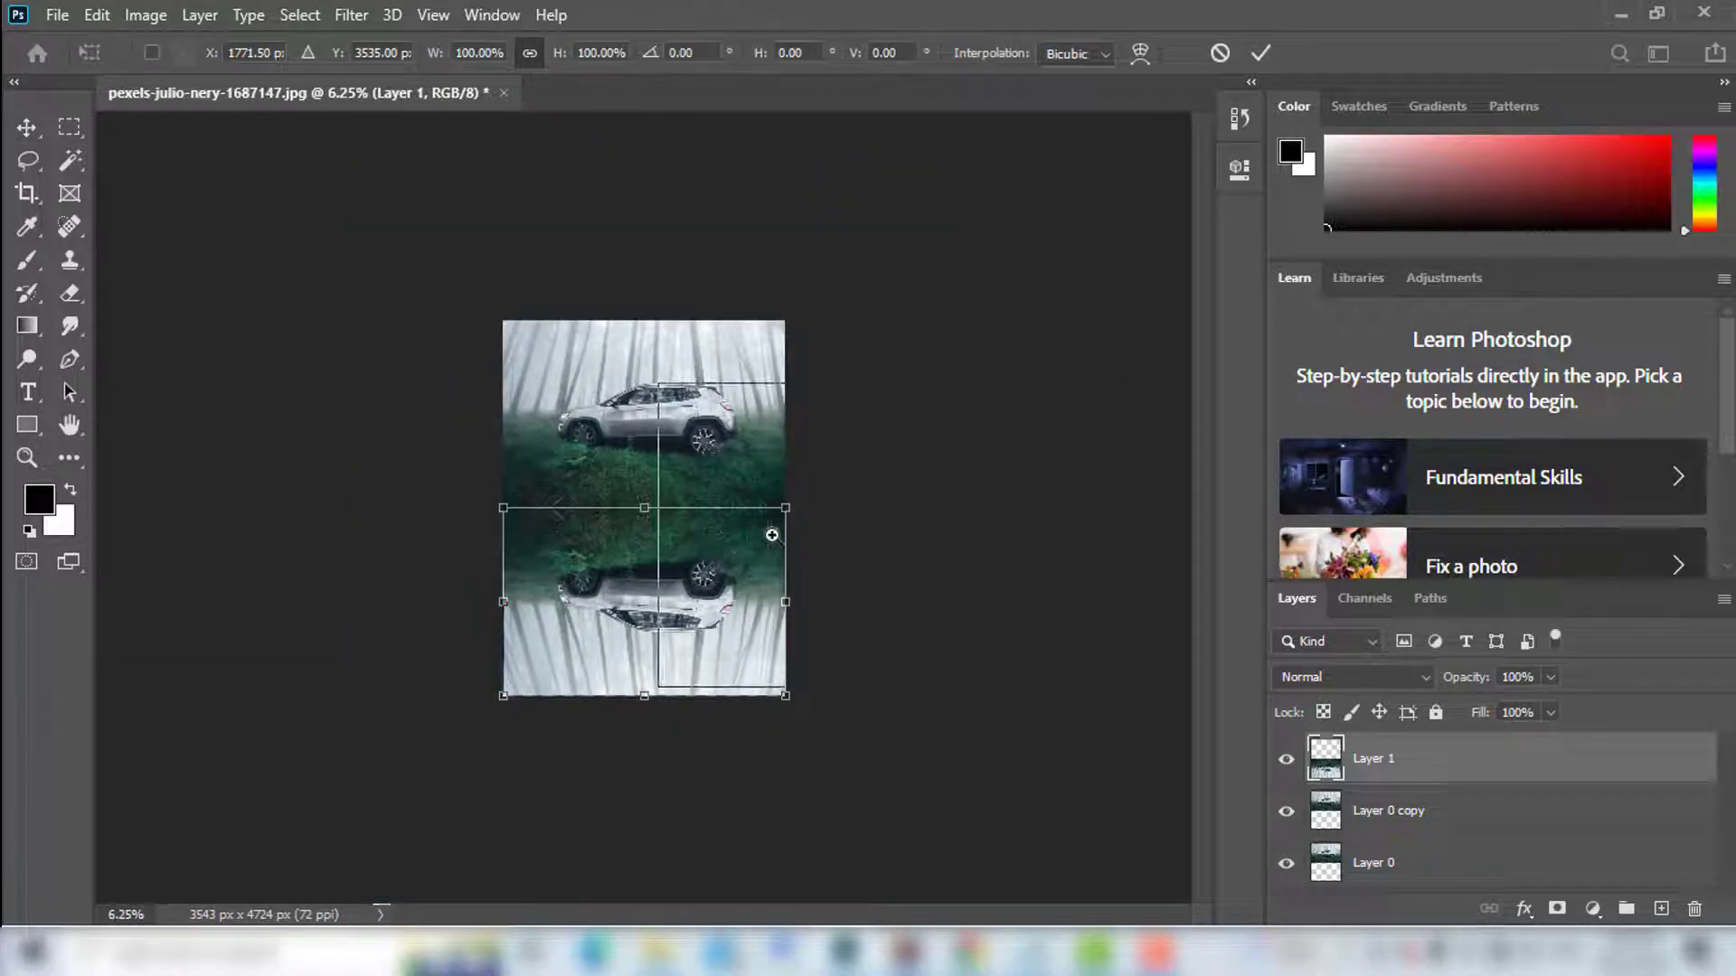
pyautogui.hotkey('ctrl', '+')
pyautogui.moveTo(645, 755); pyautogui.dragTo(648, 761)
pyautogui.click(1259, 55)
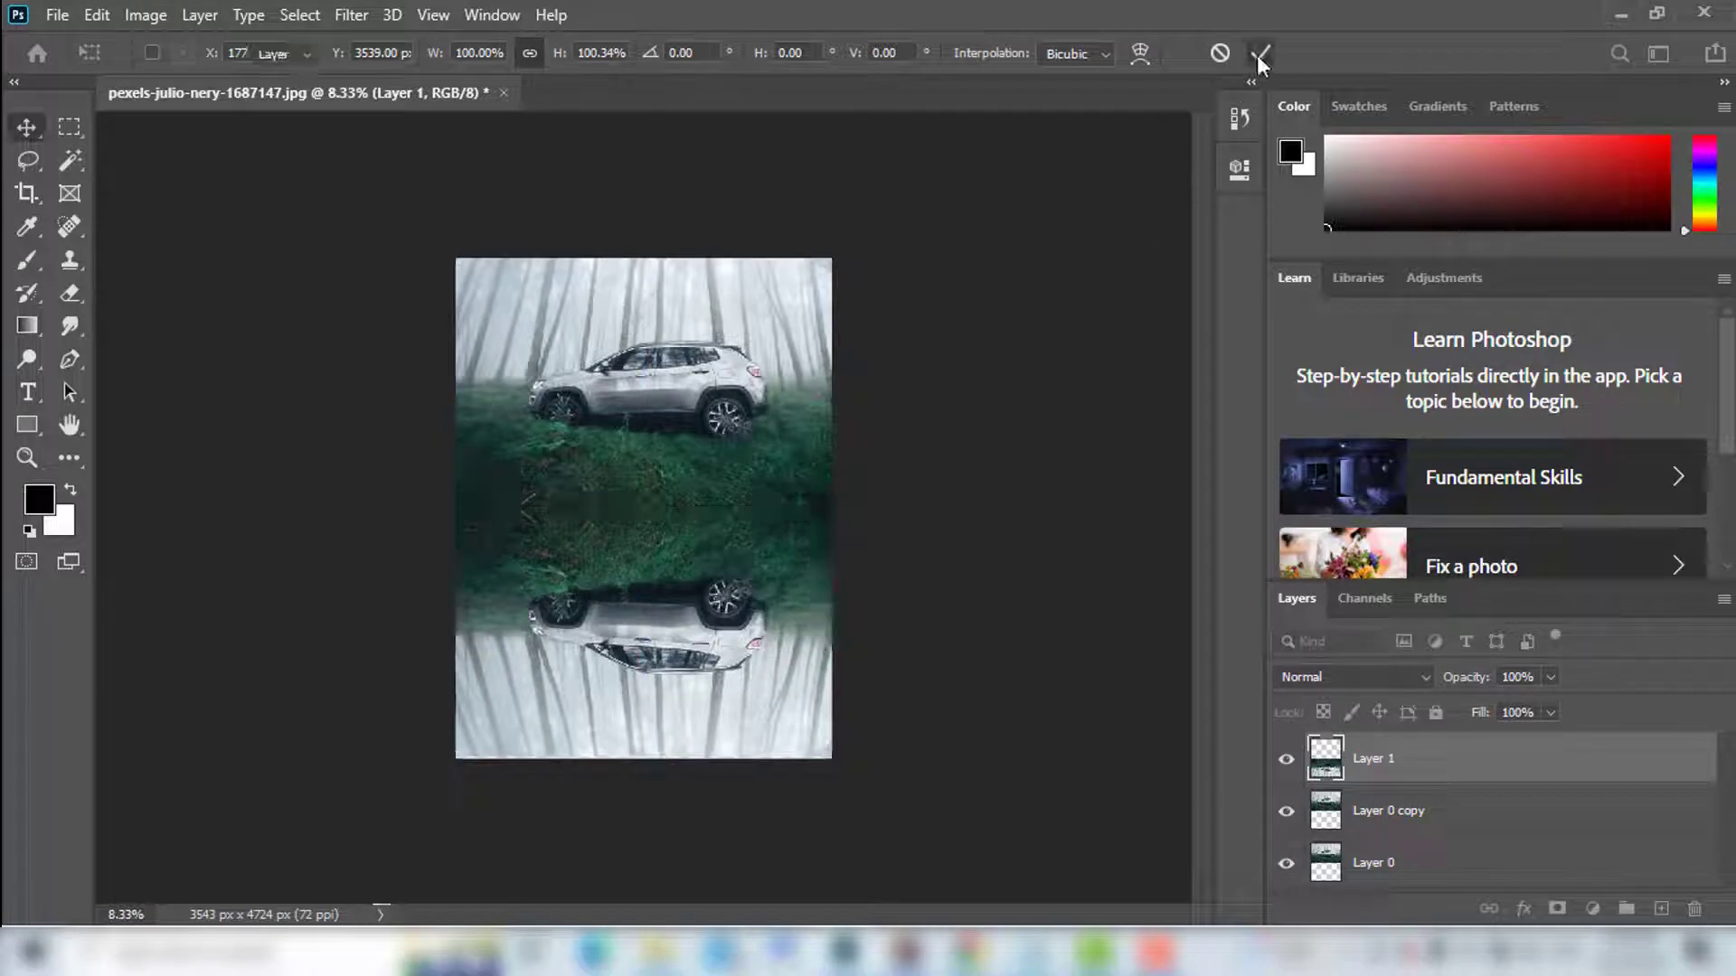
# Move Layer 1 beneath Layer 0 copy and duplicate it.
pyautogui.hotkey('ctrl', '0')
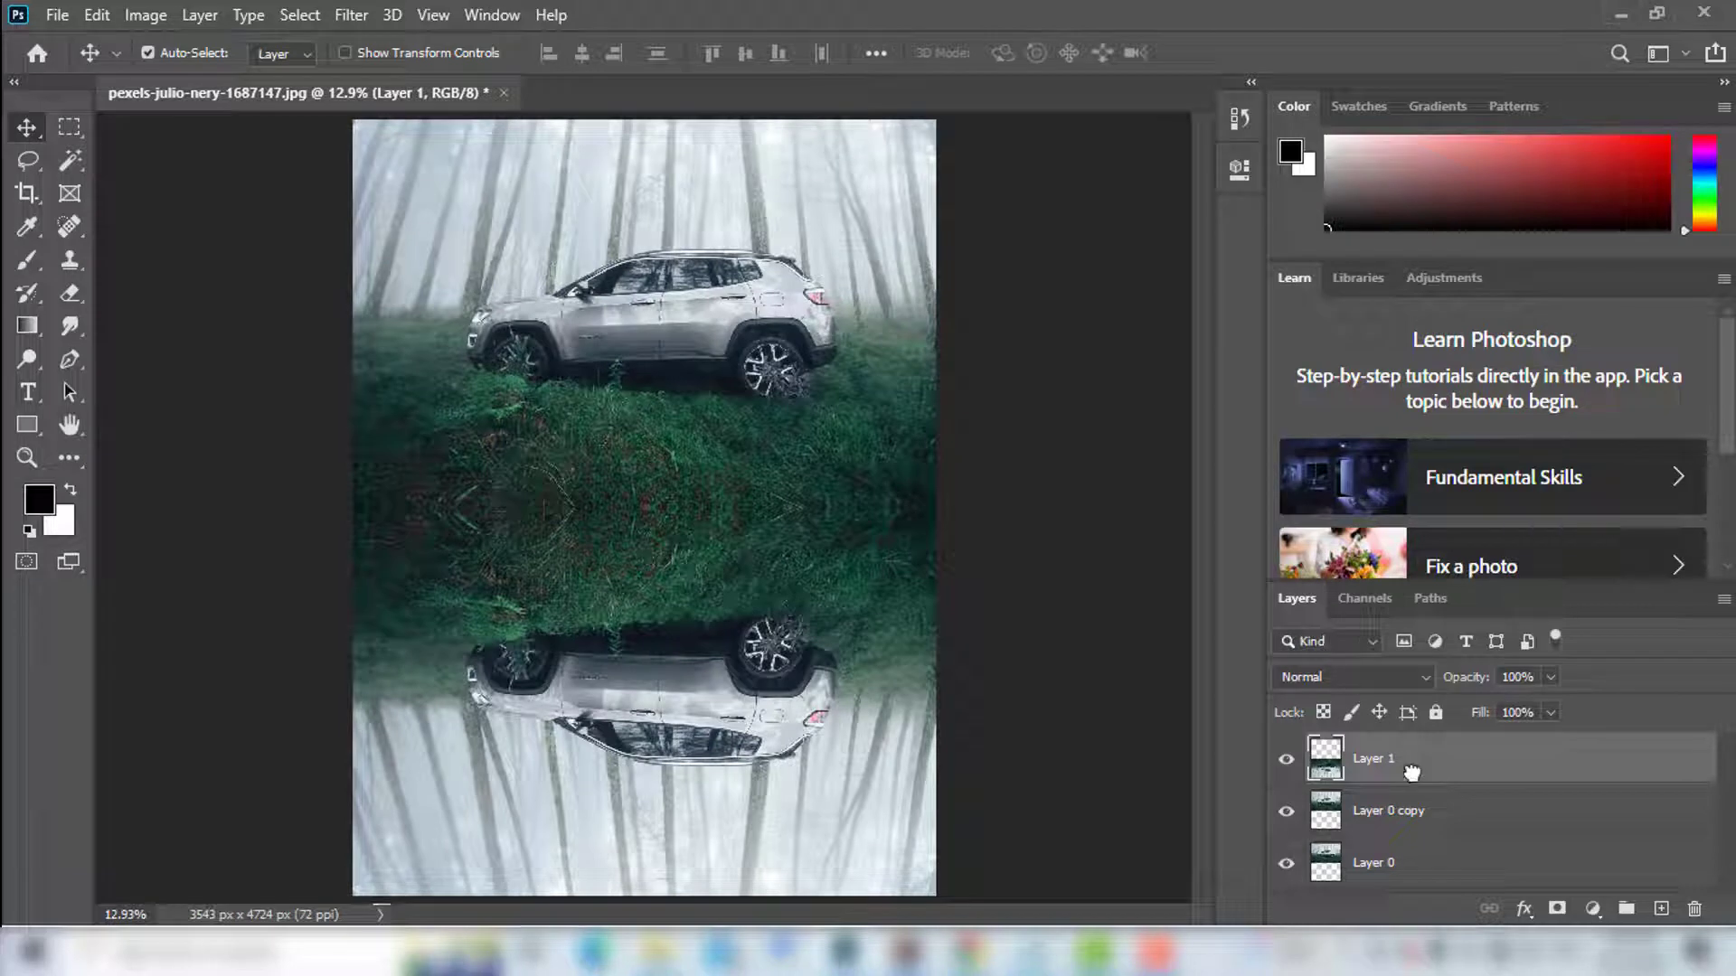
pyautogui.moveTo(1411, 773); pyautogui.dragTo(1420, 835)
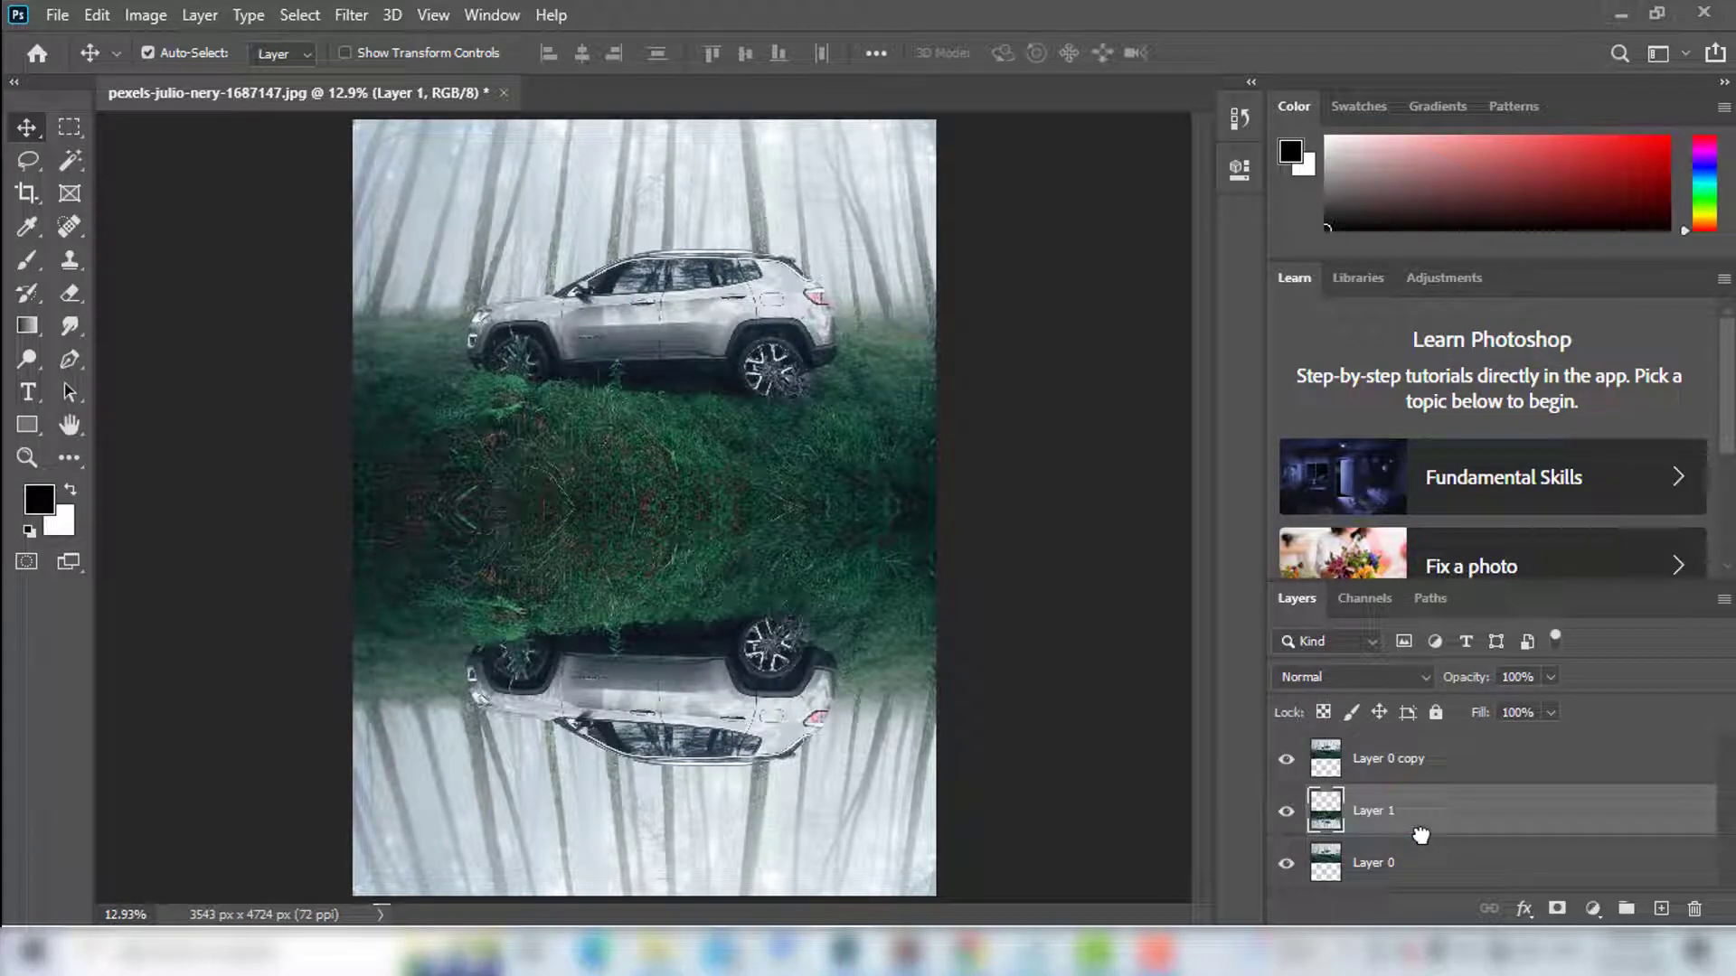
pyautogui.hotkey('ctrl', 'j')
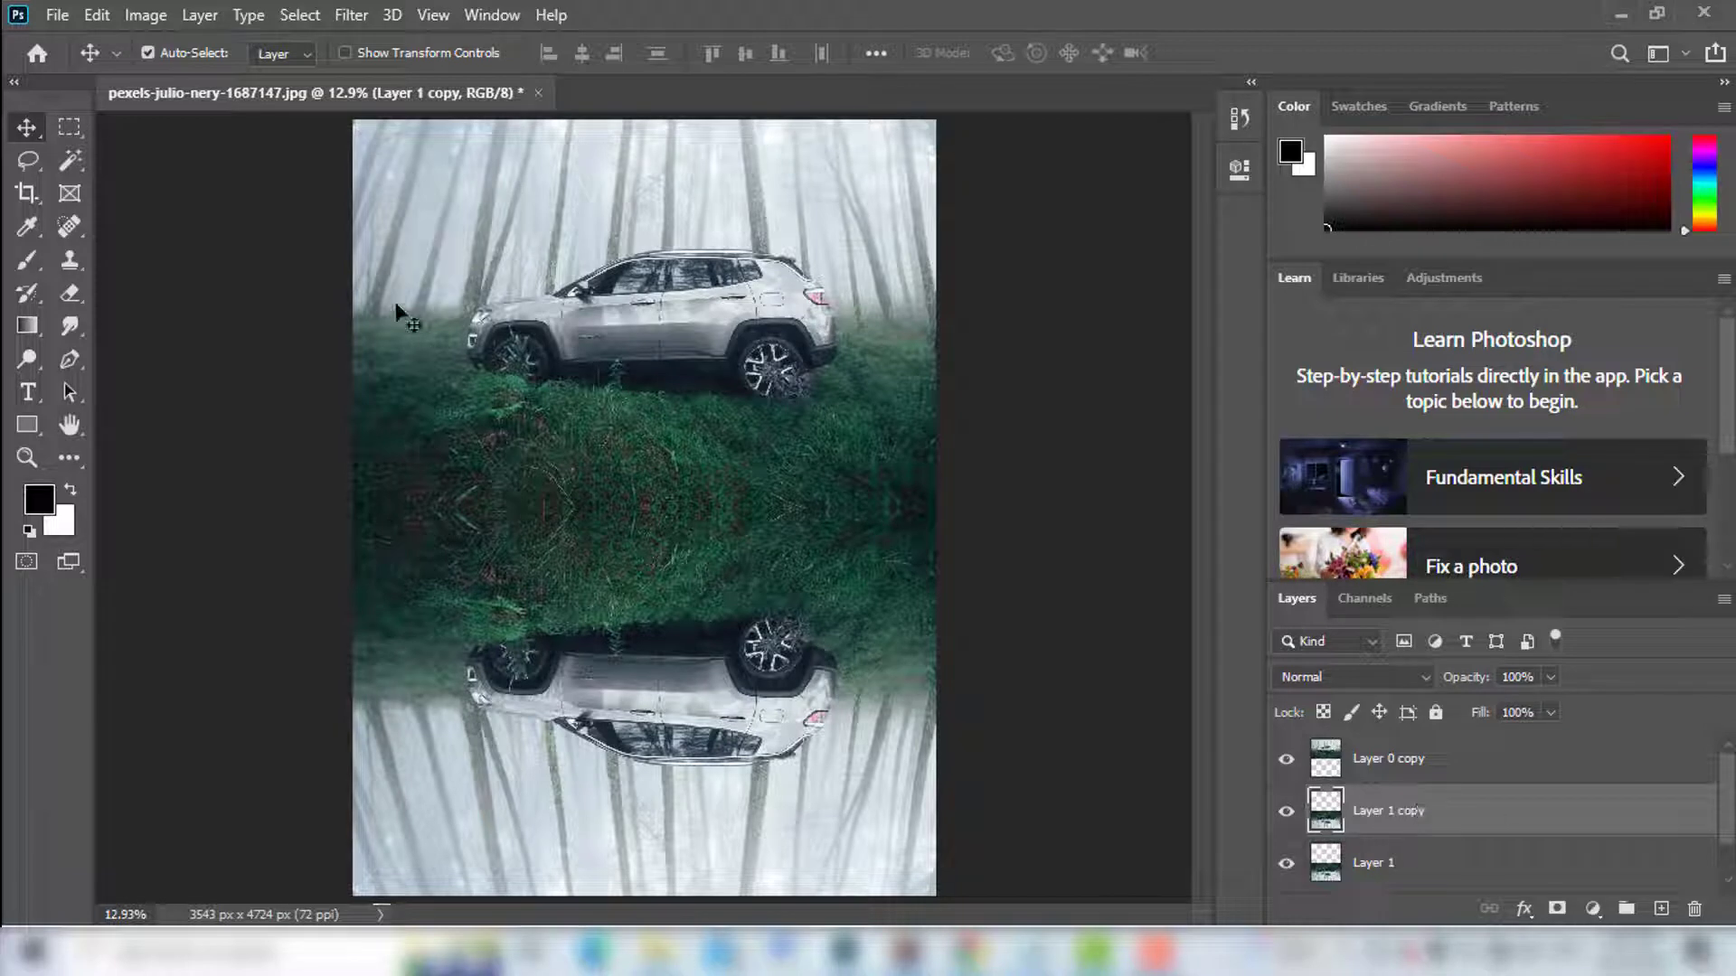
# Apply a Motion Blur at 90° with a 127-pixel distance to Layer 1 copy and merge it down into Layer 1.
pyautogui.click(353, 16)
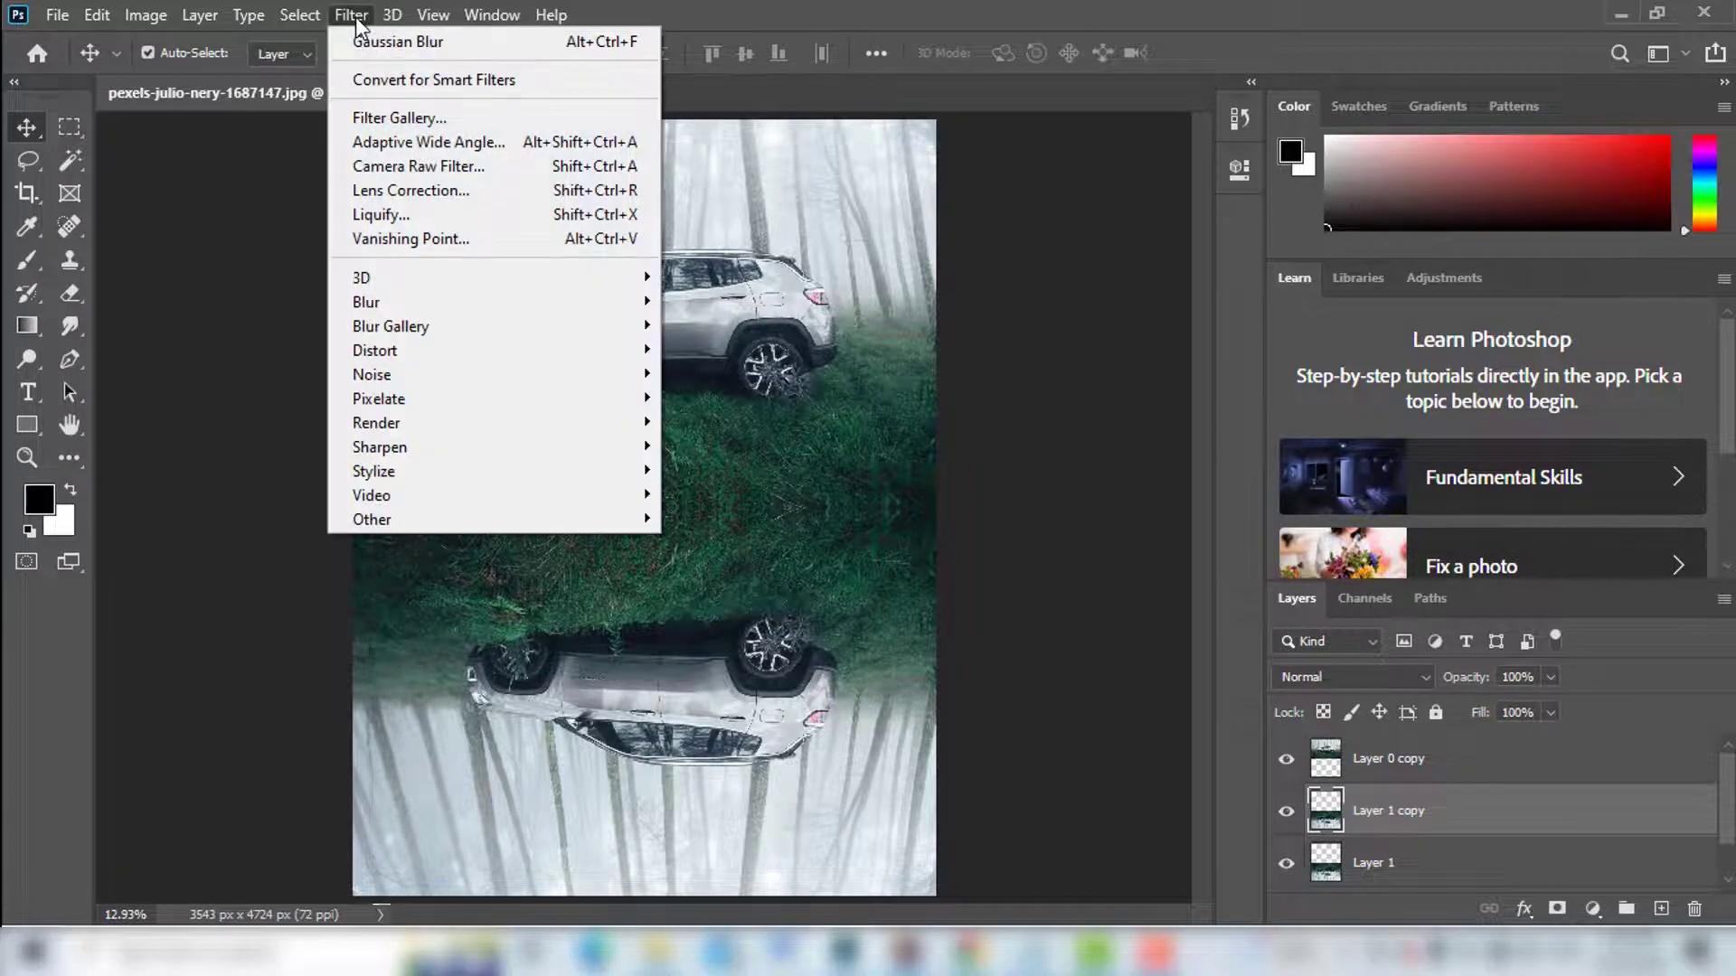
pyautogui.moveTo(463, 301)
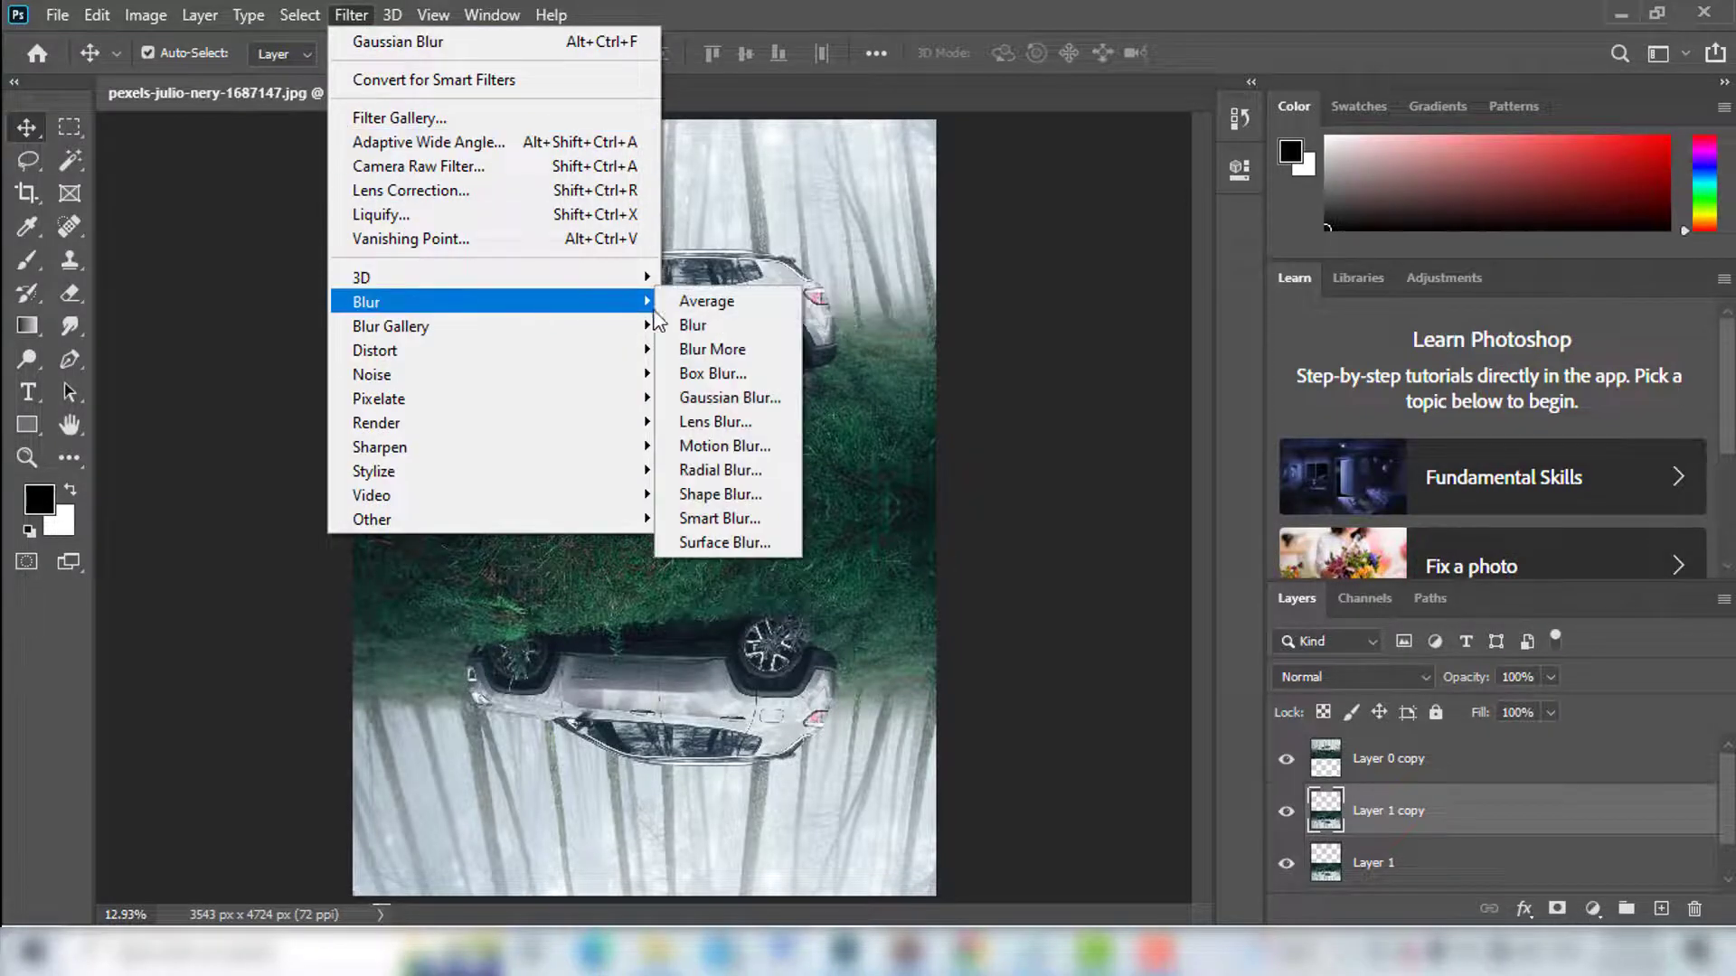
pyautogui.click(741, 445)
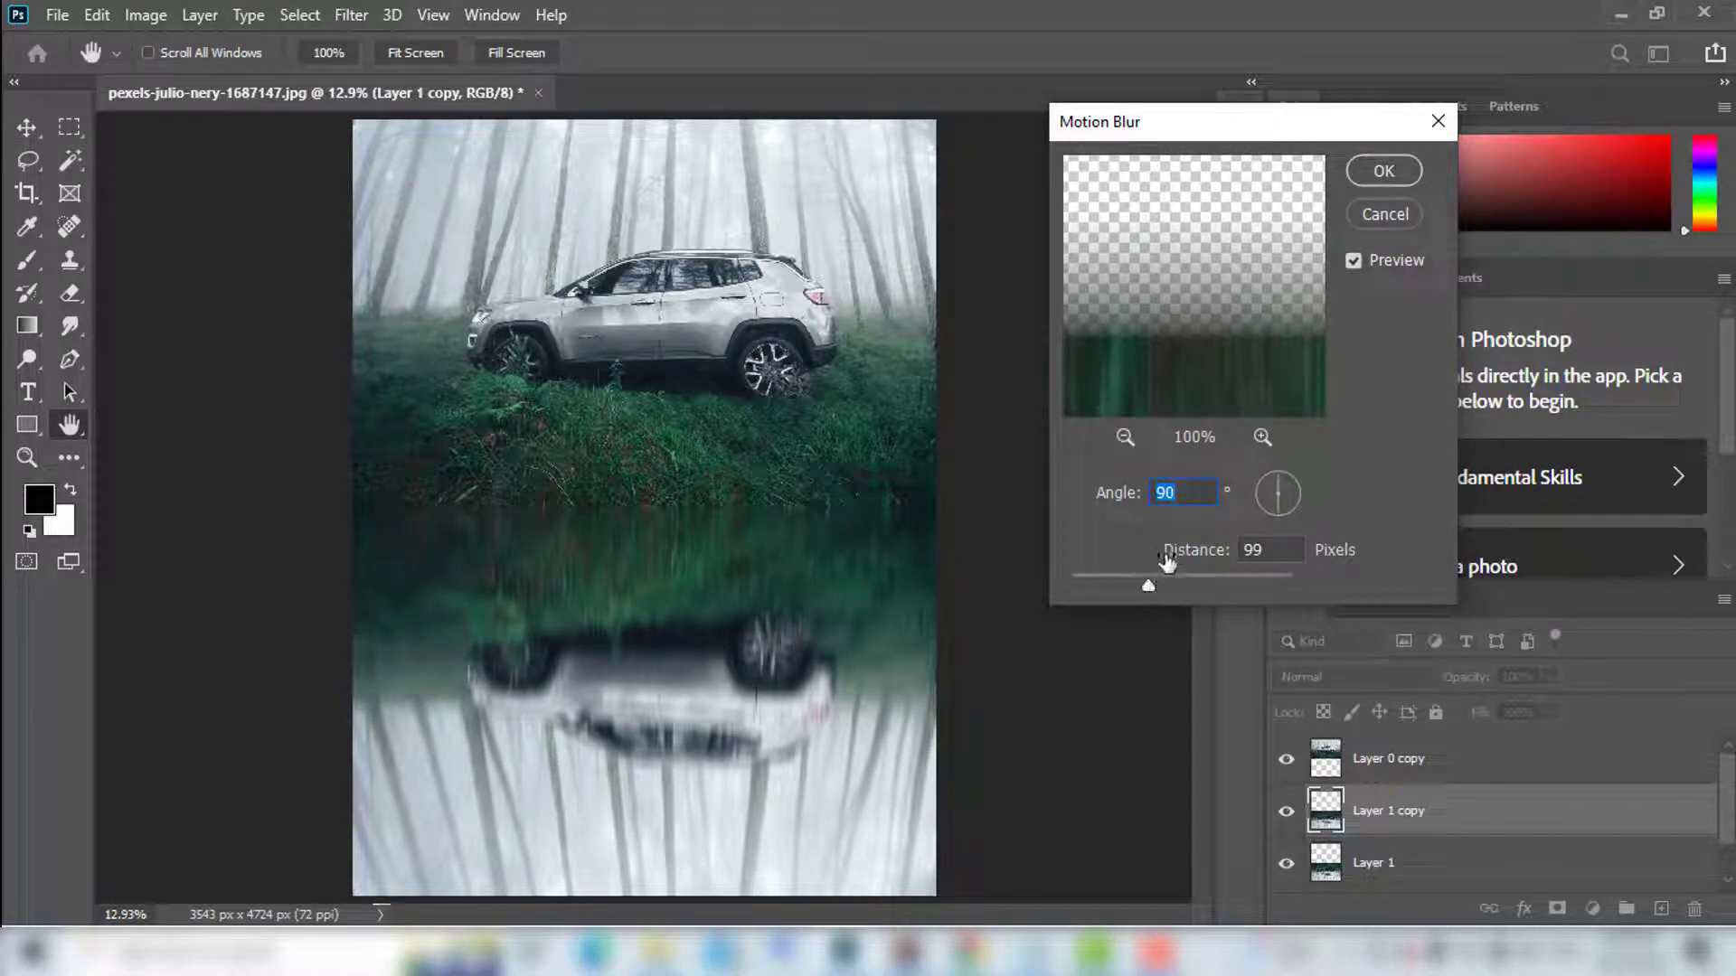
pyautogui.moveTo(1150, 584); pyautogui.dragTo(1164, 584)
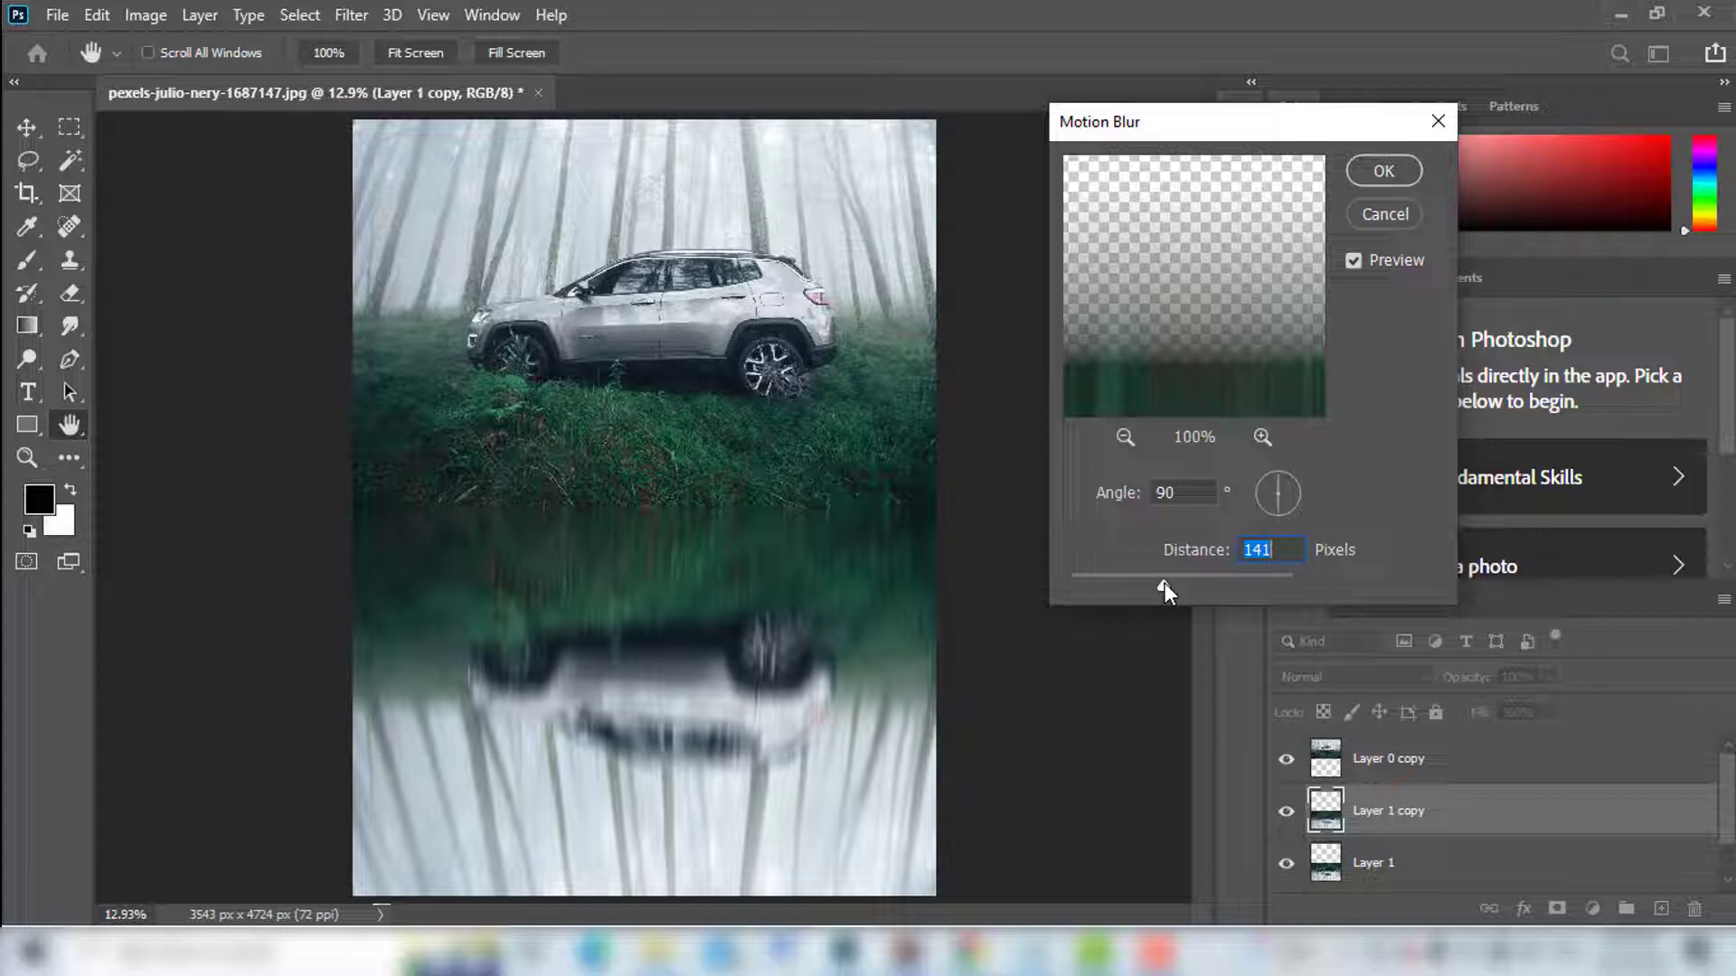
pyautogui.moveTo(1165, 584); pyautogui.dragTo(1159, 583)
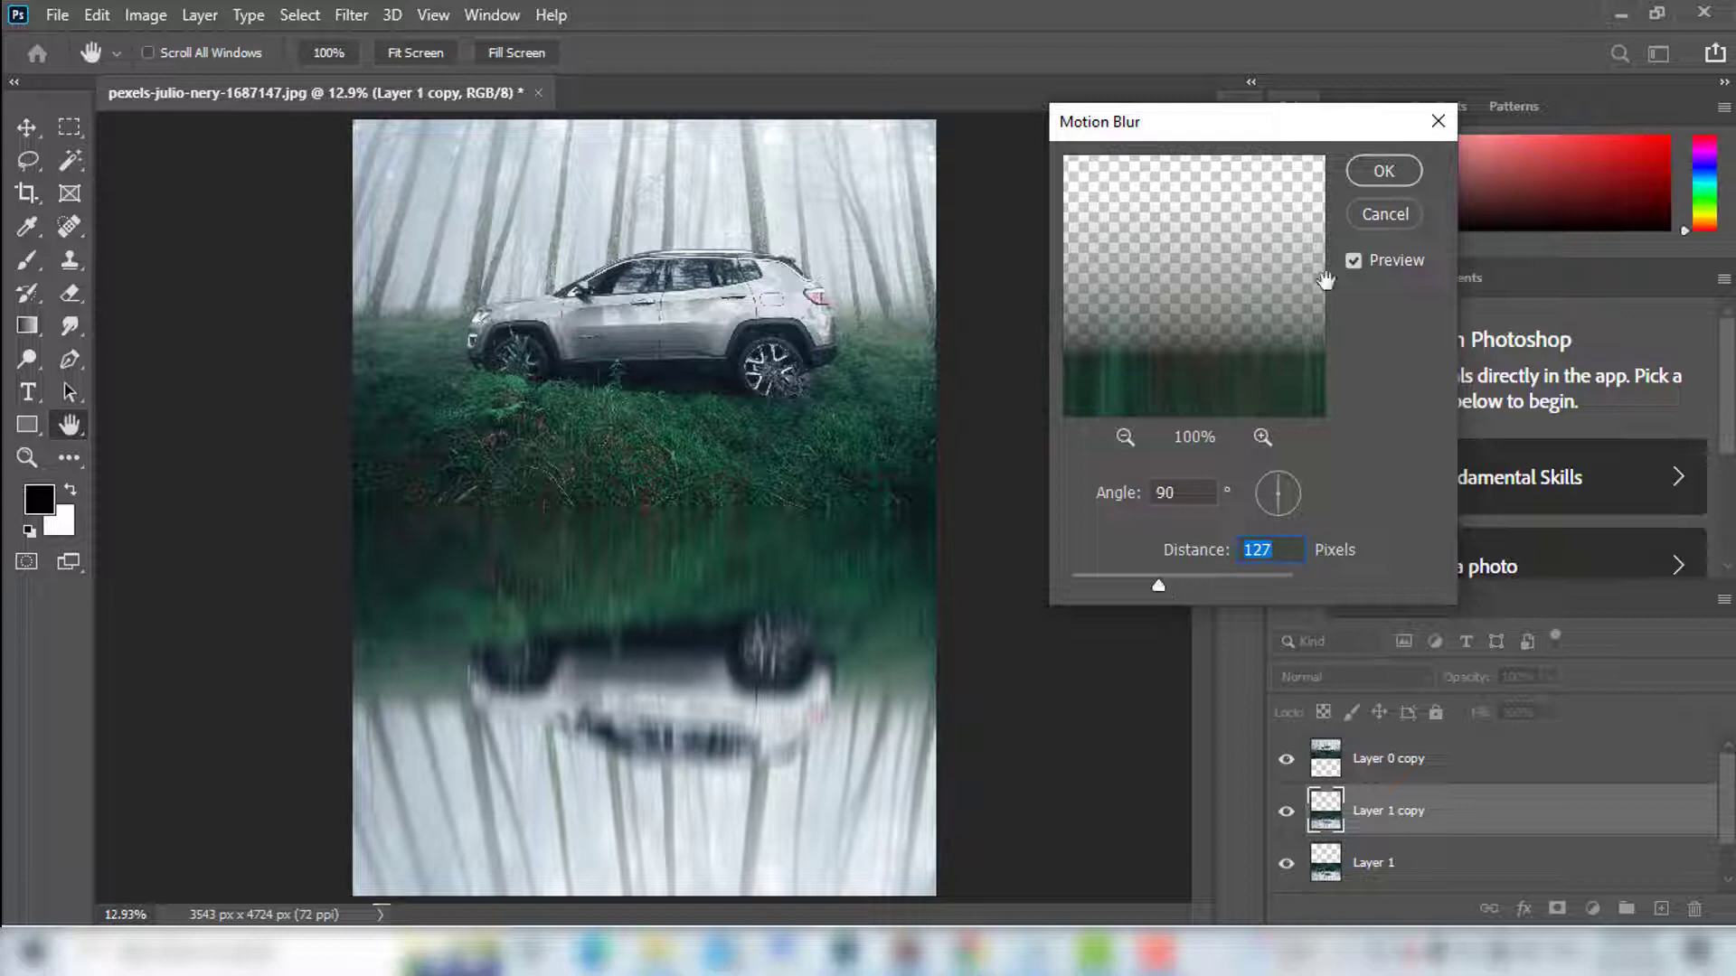
pyautogui.click(1383, 171)
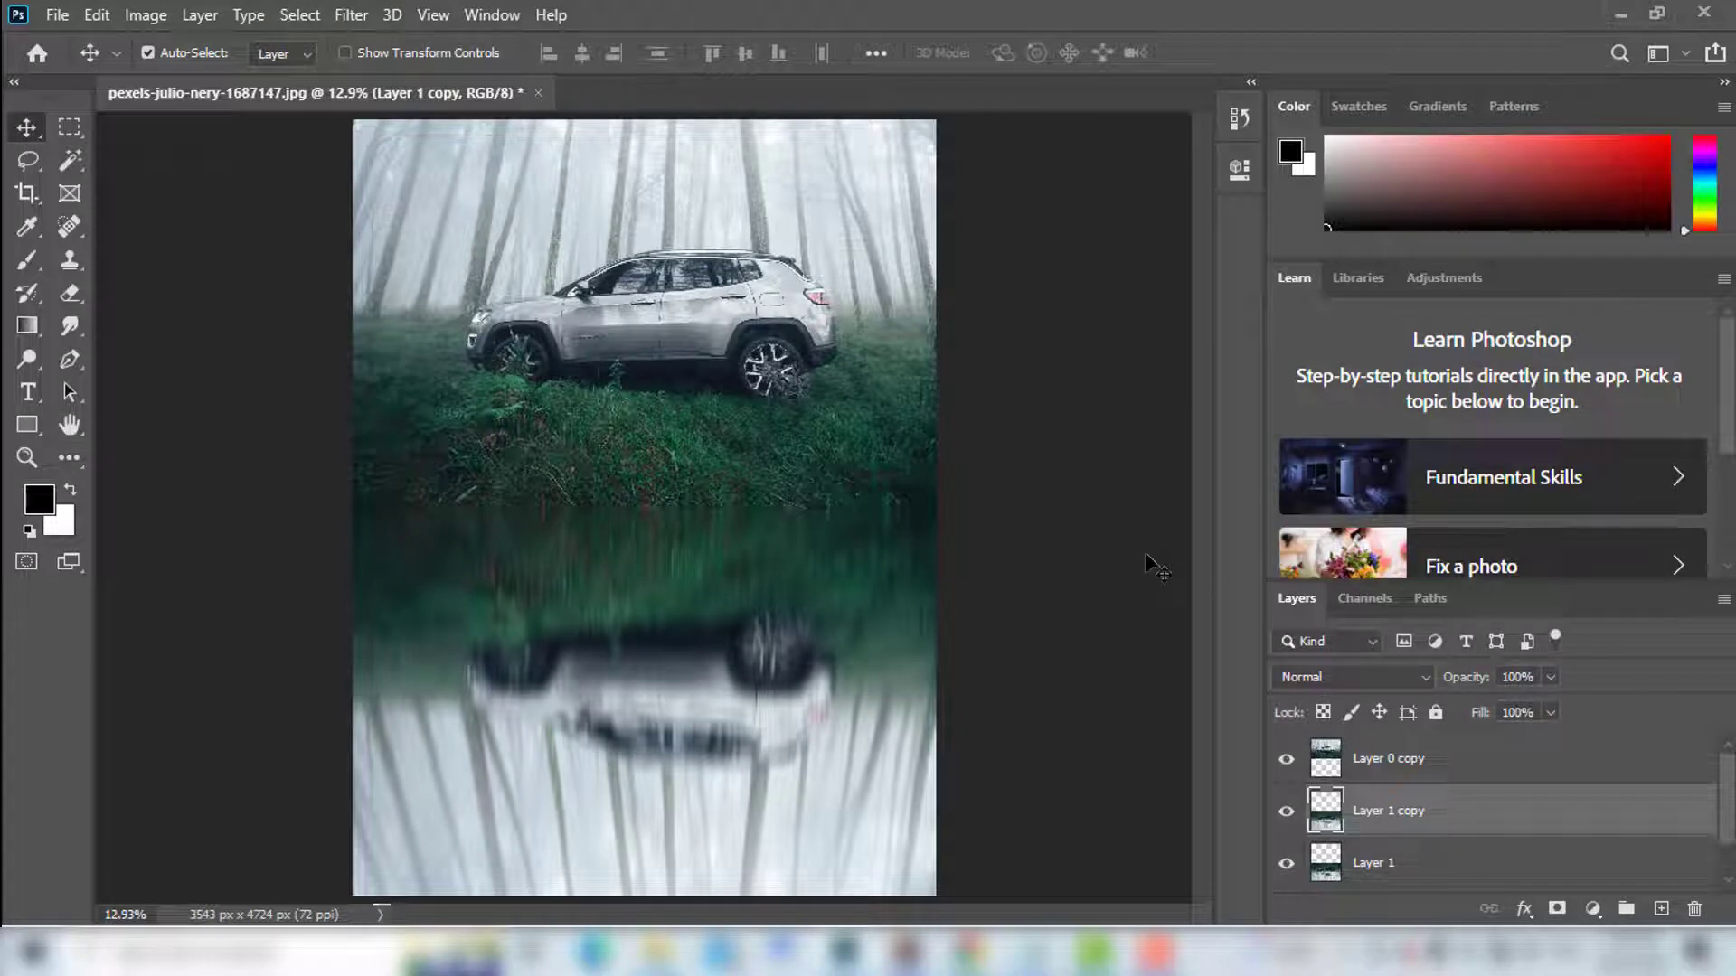
pyautogui.hotkey('ctrl', 'e')
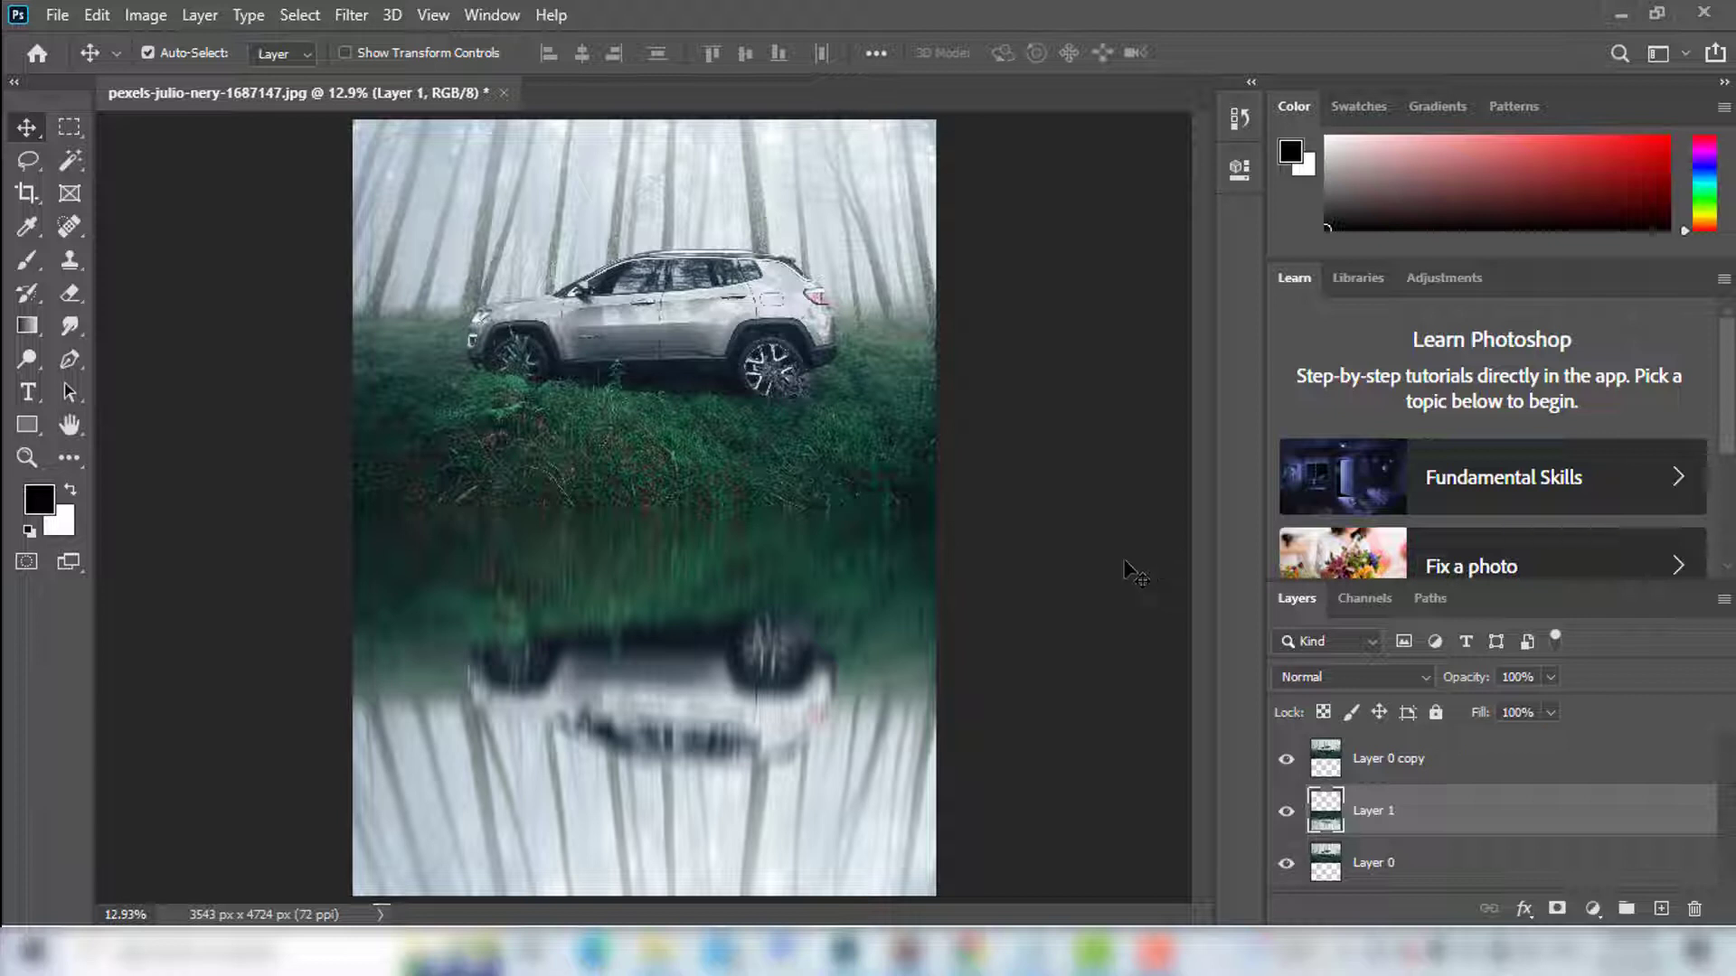
# With the Smudge tool at 30% strength, make the reflected tree trunks behind the car's rear end wavy.
pyautogui.click(70, 327)
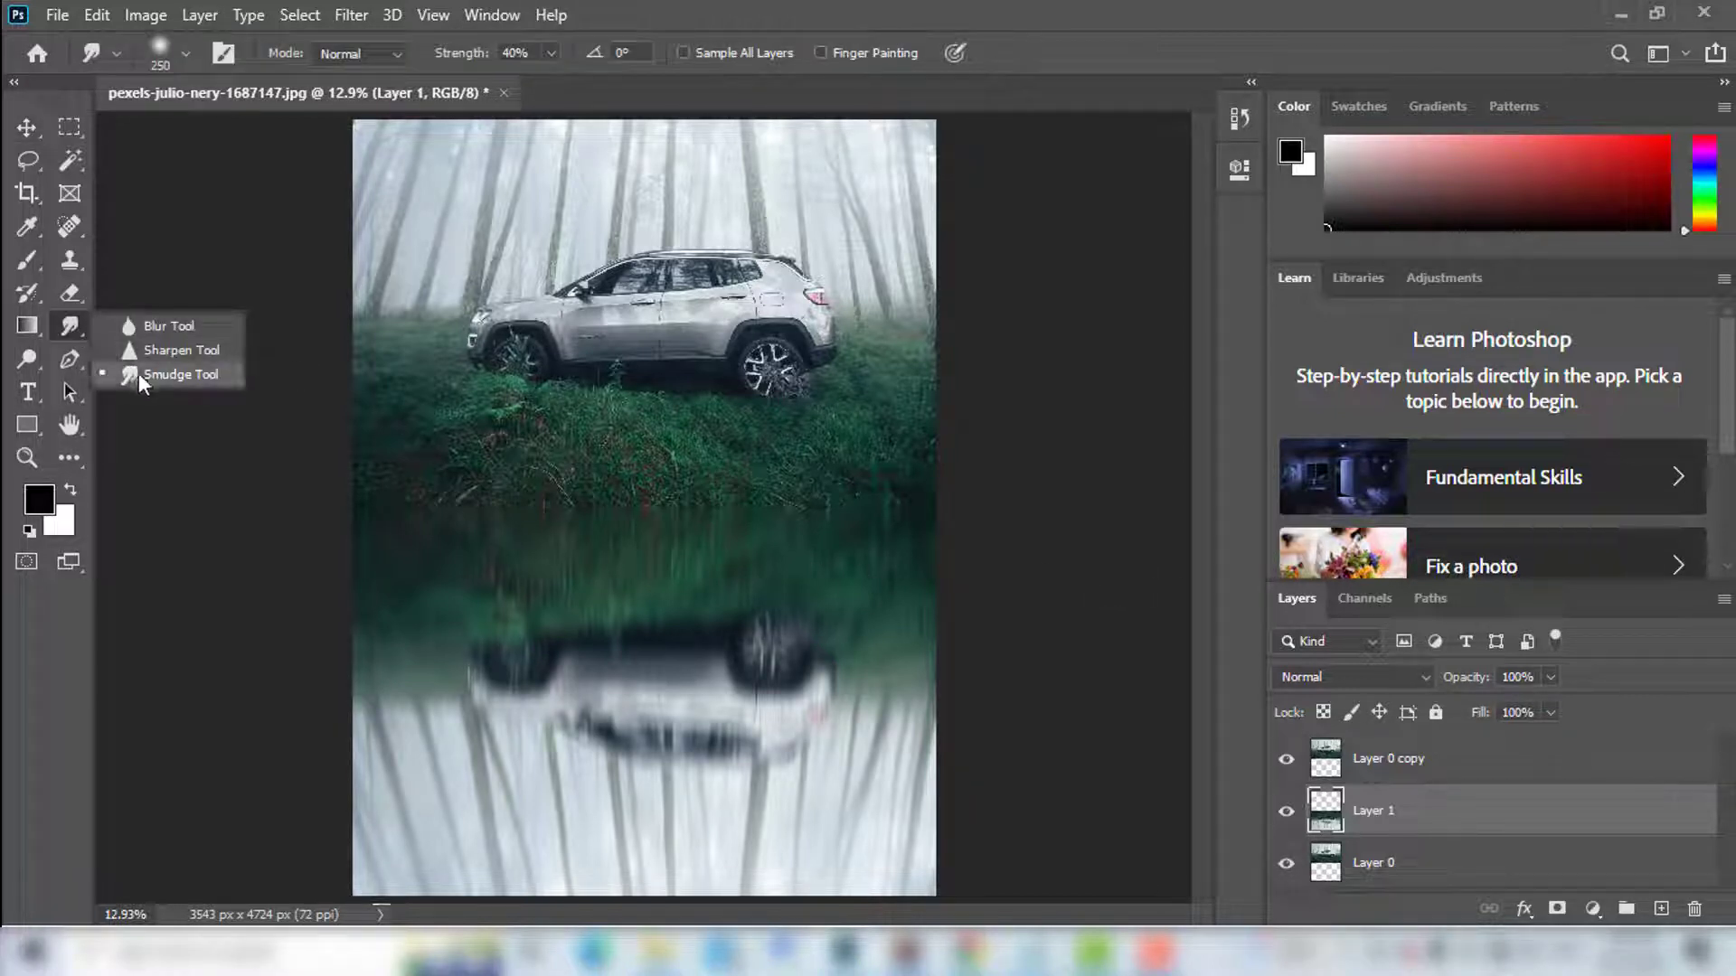
pyautogui.click(138, 372)
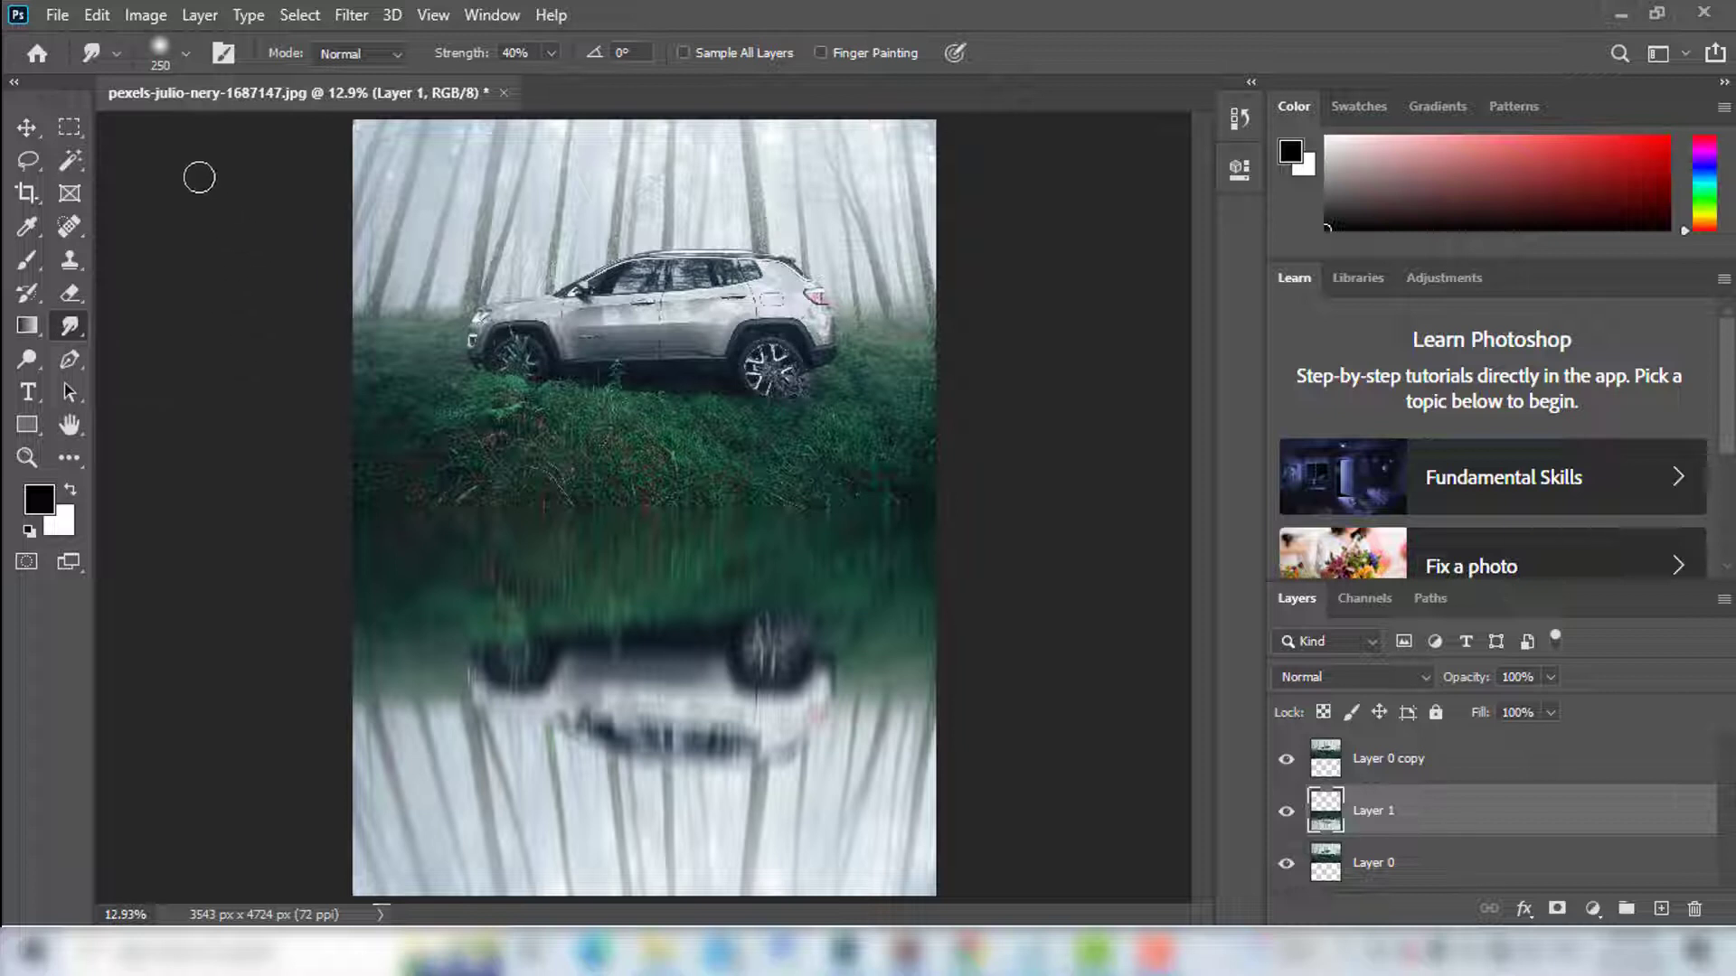
pyautogui.click(553, 54)
pyautogui.moveTo(535, 51); pyautogui.dragTo(460, 47)
pyautogui.write('30')
pyautogui.keyDown('ctrl'); pyautogui.click(871, 608); pyautogui.keyUp('ctrl')
pyautogui.keyDown('ctrl'); pyautogui.click(860, 609); pyautogui.keyUp('ctrl')
pyautogui.moveTo(892, 537)
pyautogui.mouseDown()
pyautogui.moveTo(690, 442)
pyautogui.moveTo(687, 376)
pyautogui.moveTo(740, 394)
pyautogui.mouseUp()
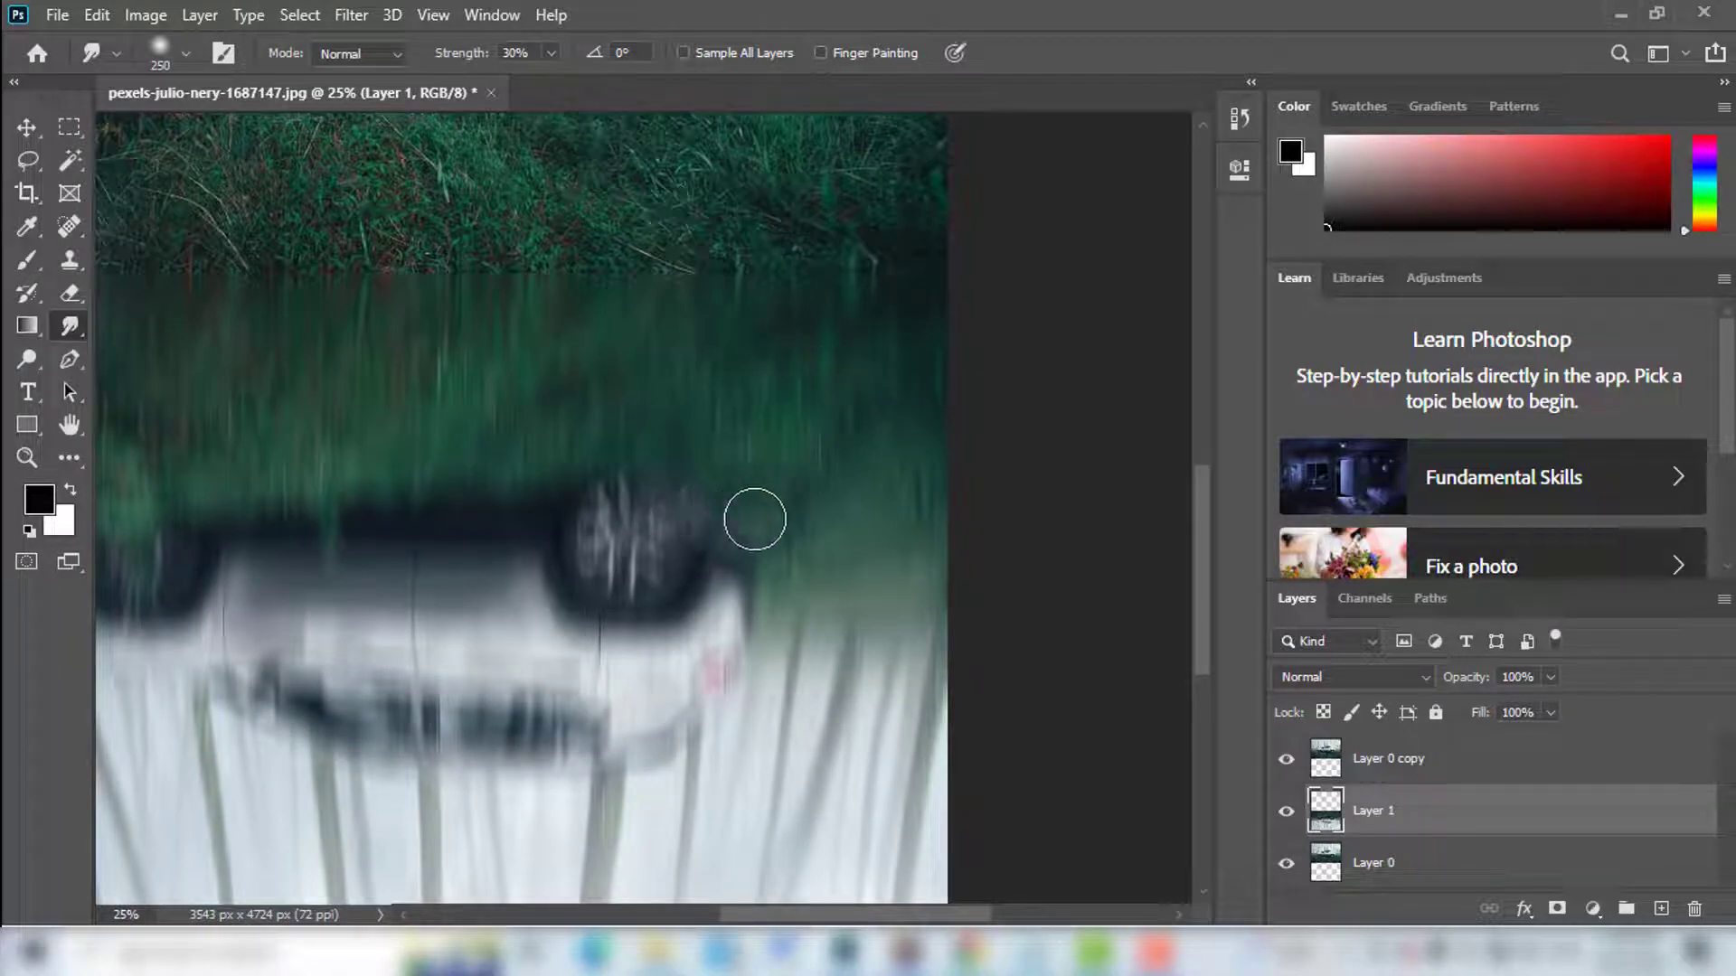
pyautogui.moveTo(762, 643)
pyautogui.mouseDown()
pyautogui.moveTo(816, 620)
pyautogui.moveTo(825, 664)
pyautogui.moveTo(811, 715)
pyautogui.moveTo(752, 733)
pyautogui.moveTo(857, 738)
pyautogui.moveTo(800, 811)
pyautogui.mouseUp()
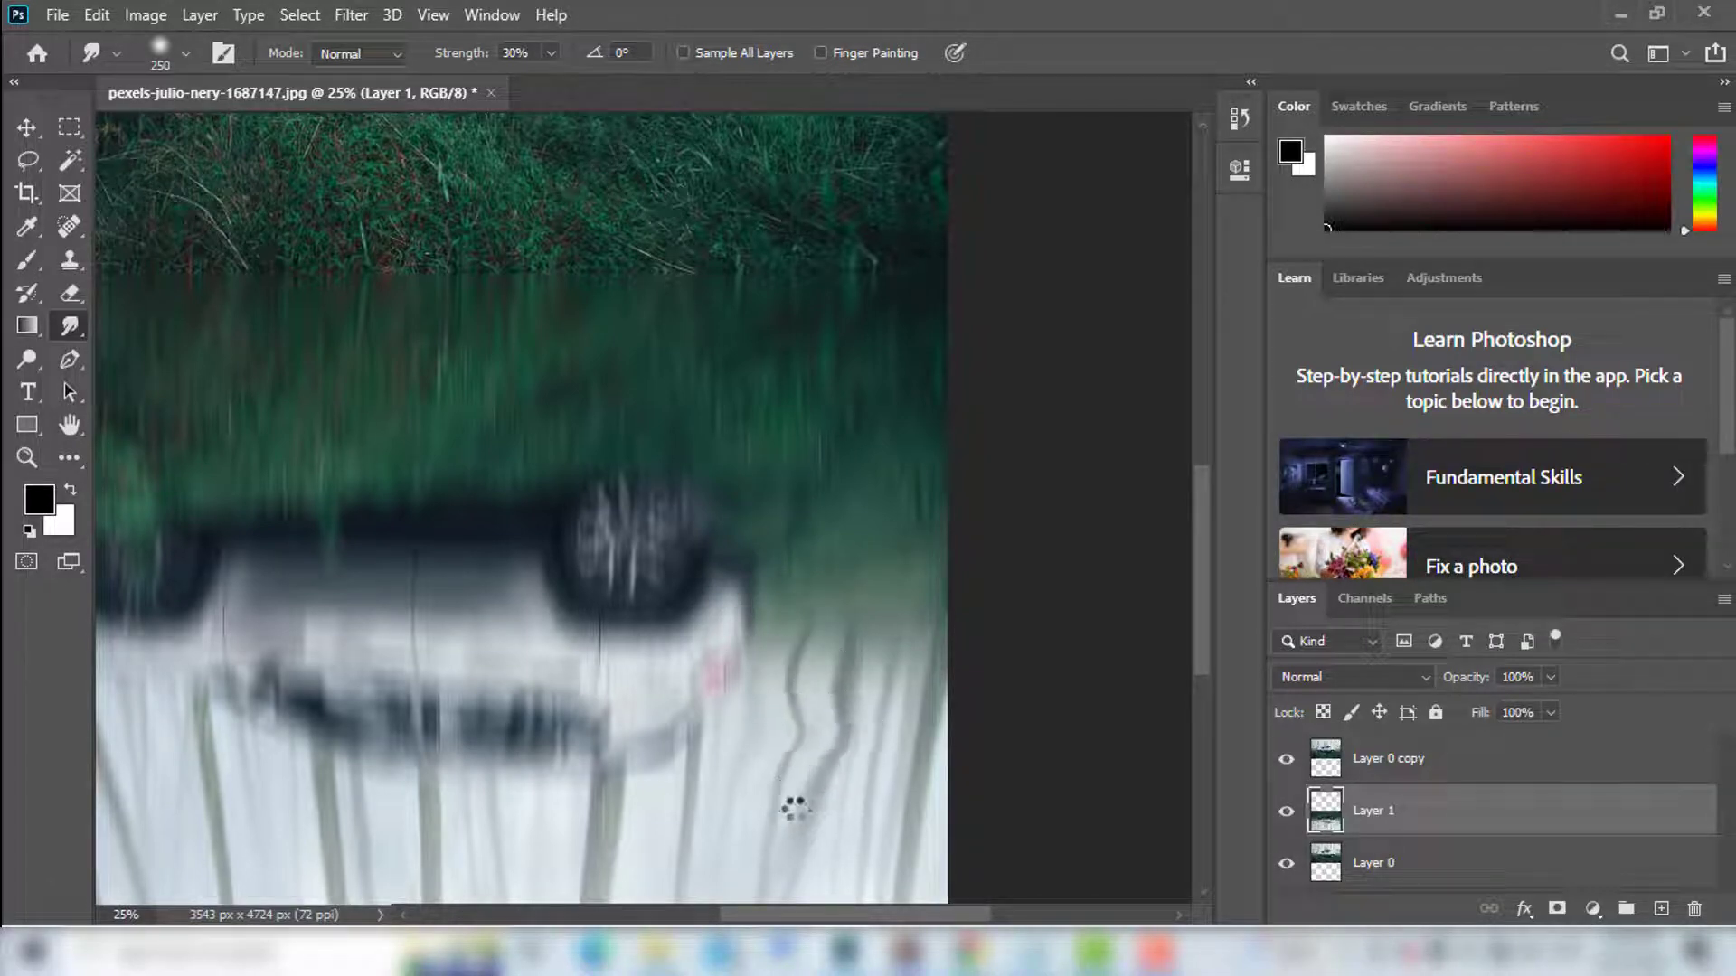
# Smudge the remaining reflected tree trunks below and in front of the car into subtle ripples.
pyautogui.moveTo(678, 802); pyautogui.dragTo(763, 357)
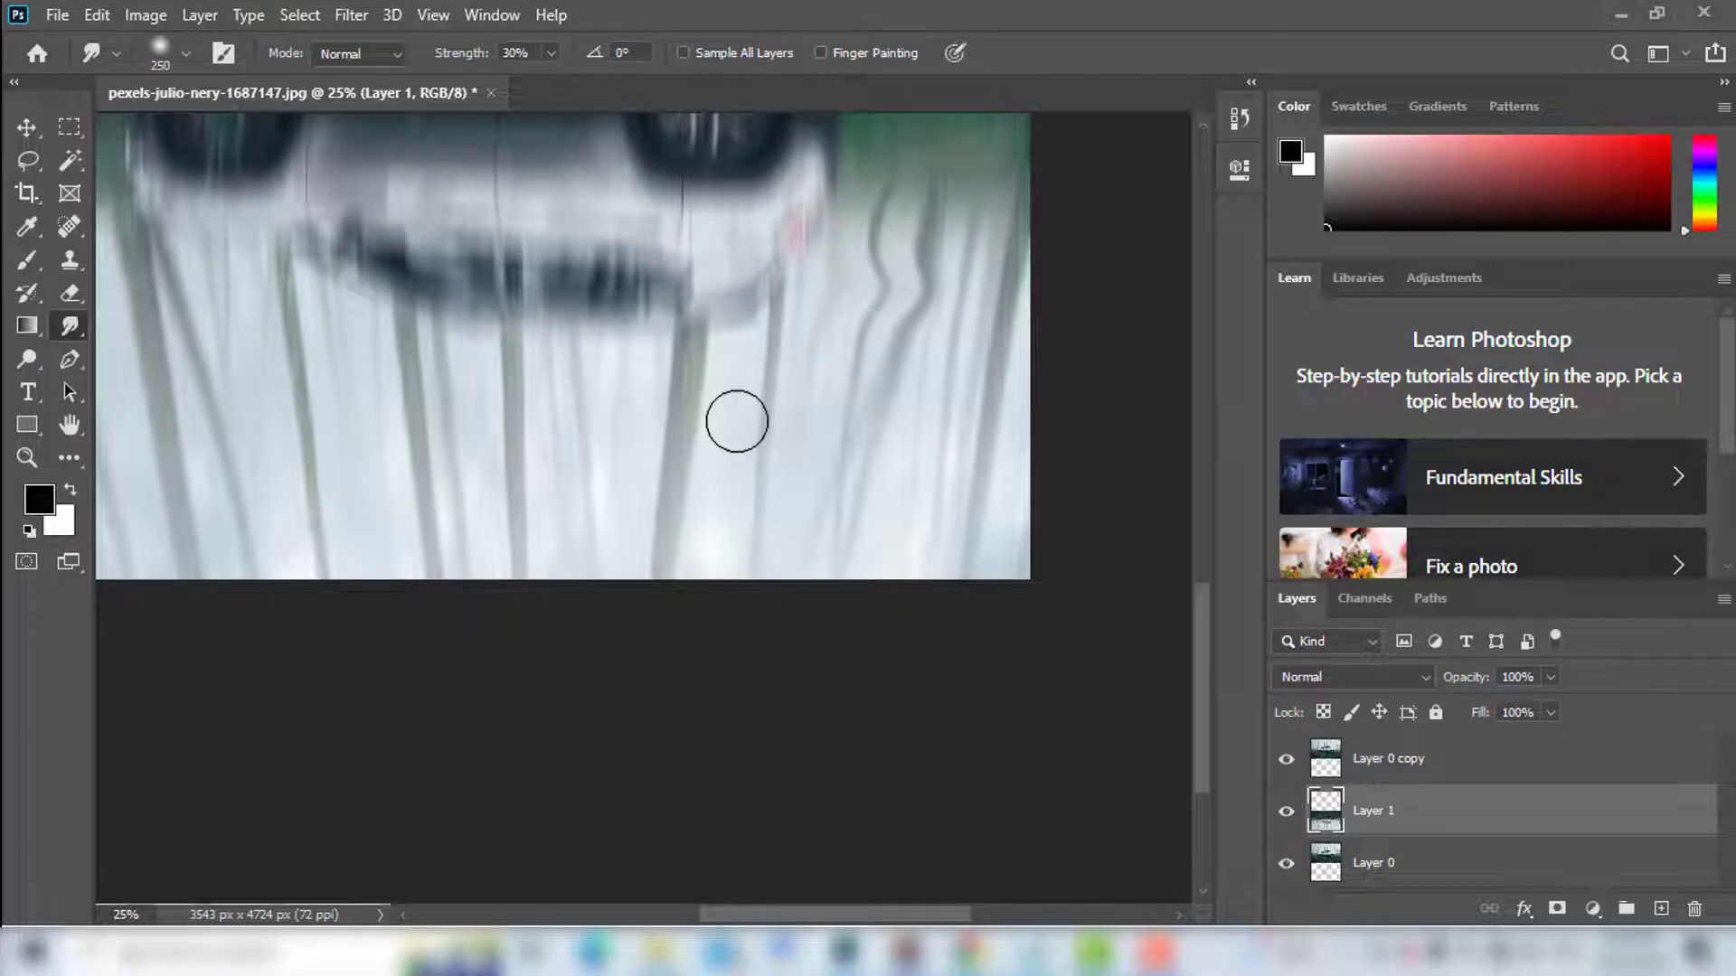
pyautogui.moveTo(736, 415)
pyautogui.mouseDown()
pyautogui.moveTo(740, 467)
pyautogui.moveTo(700, 540)
pyautogui.moveTo(516, 494)
pyautogui.moveTo(583, 489)
pyautogui.moveTo(322, 492)
pyautogui.moveTo(328, 520)
pyautogui.moveTo(409, 520)
pyautogui.moveTo(234, 522)
pyautogui.moveTo(271, 505)
pyautogui.mouseUp()
pyautogui.moveTo(300, 386); pyautogui.dragTo(589, 410)
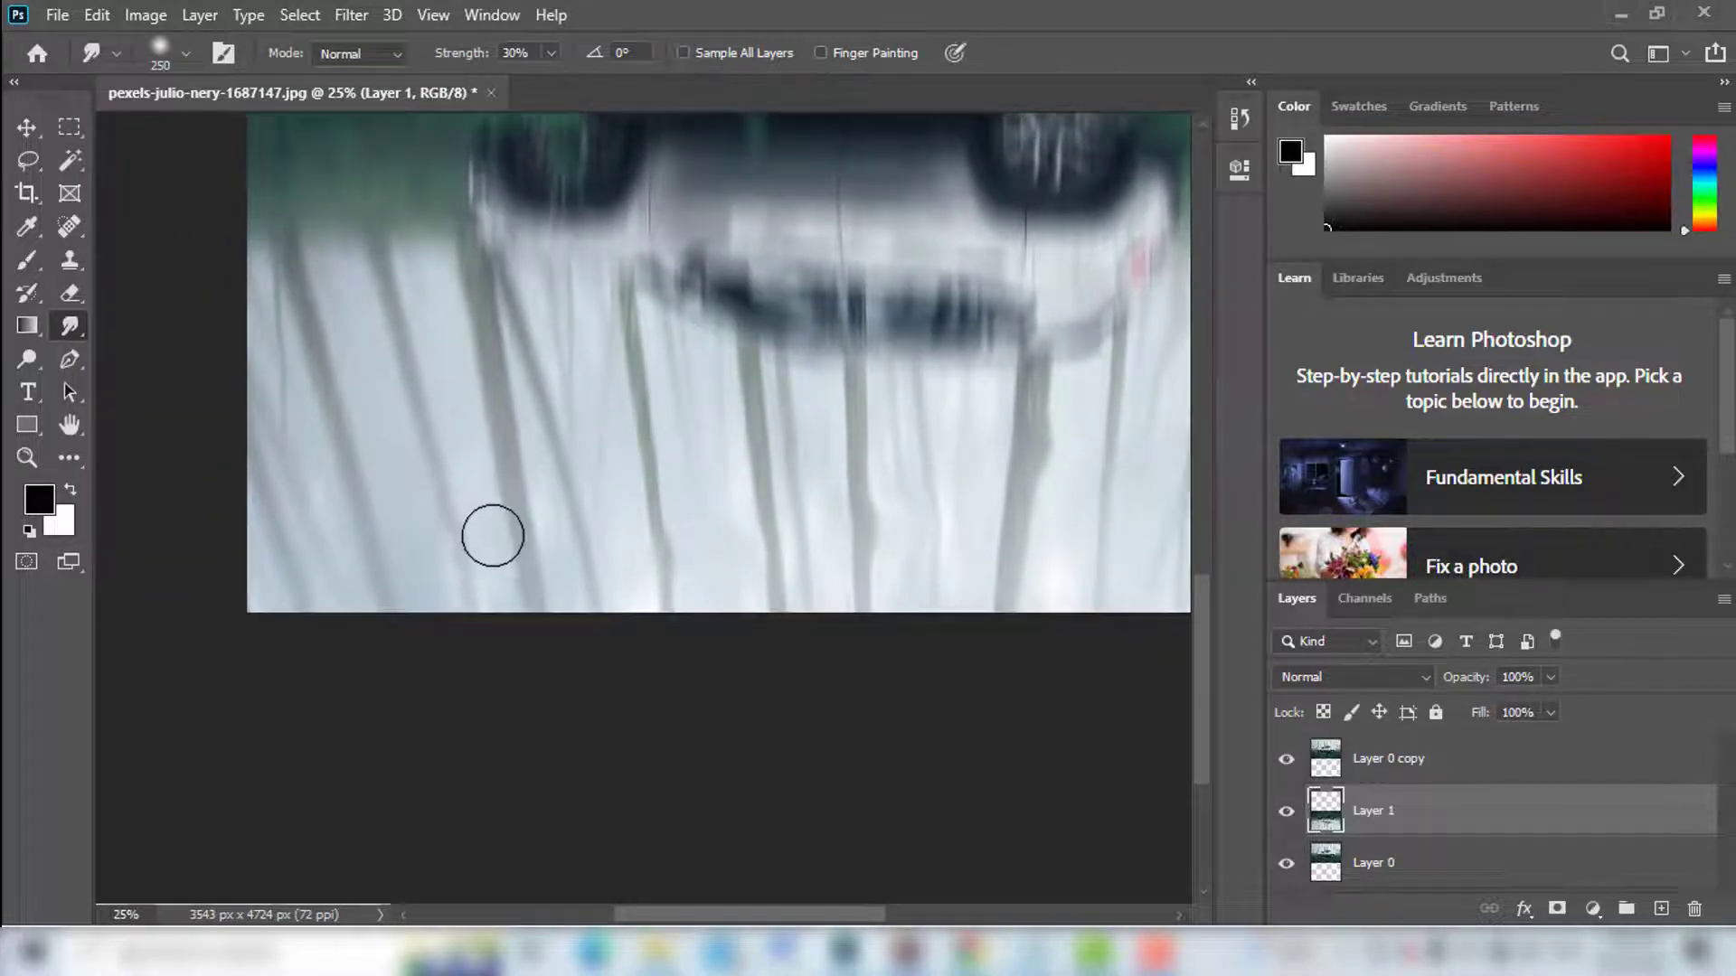
pyautogui.moveTo(416, 535)
pyautogui.mouseDown()
pyautogui.moveTo(449, 325)
pyautogui.moveTo(279, 334)
pyautogui.moveTo(502, 344)
pyautogui.moveTo(461, 349)
pyautogui.moveTo(480, 350)
pyautogui.mouseUp()
pyautogui.moveTo(725, 377)
pyautogui.mouseDown()
pyautogui.moveTo(708, 395)
pyautogui.moveTo(741, 379)
pyautogui.moveTo(702, 384)
pyautogui.mouseUp()
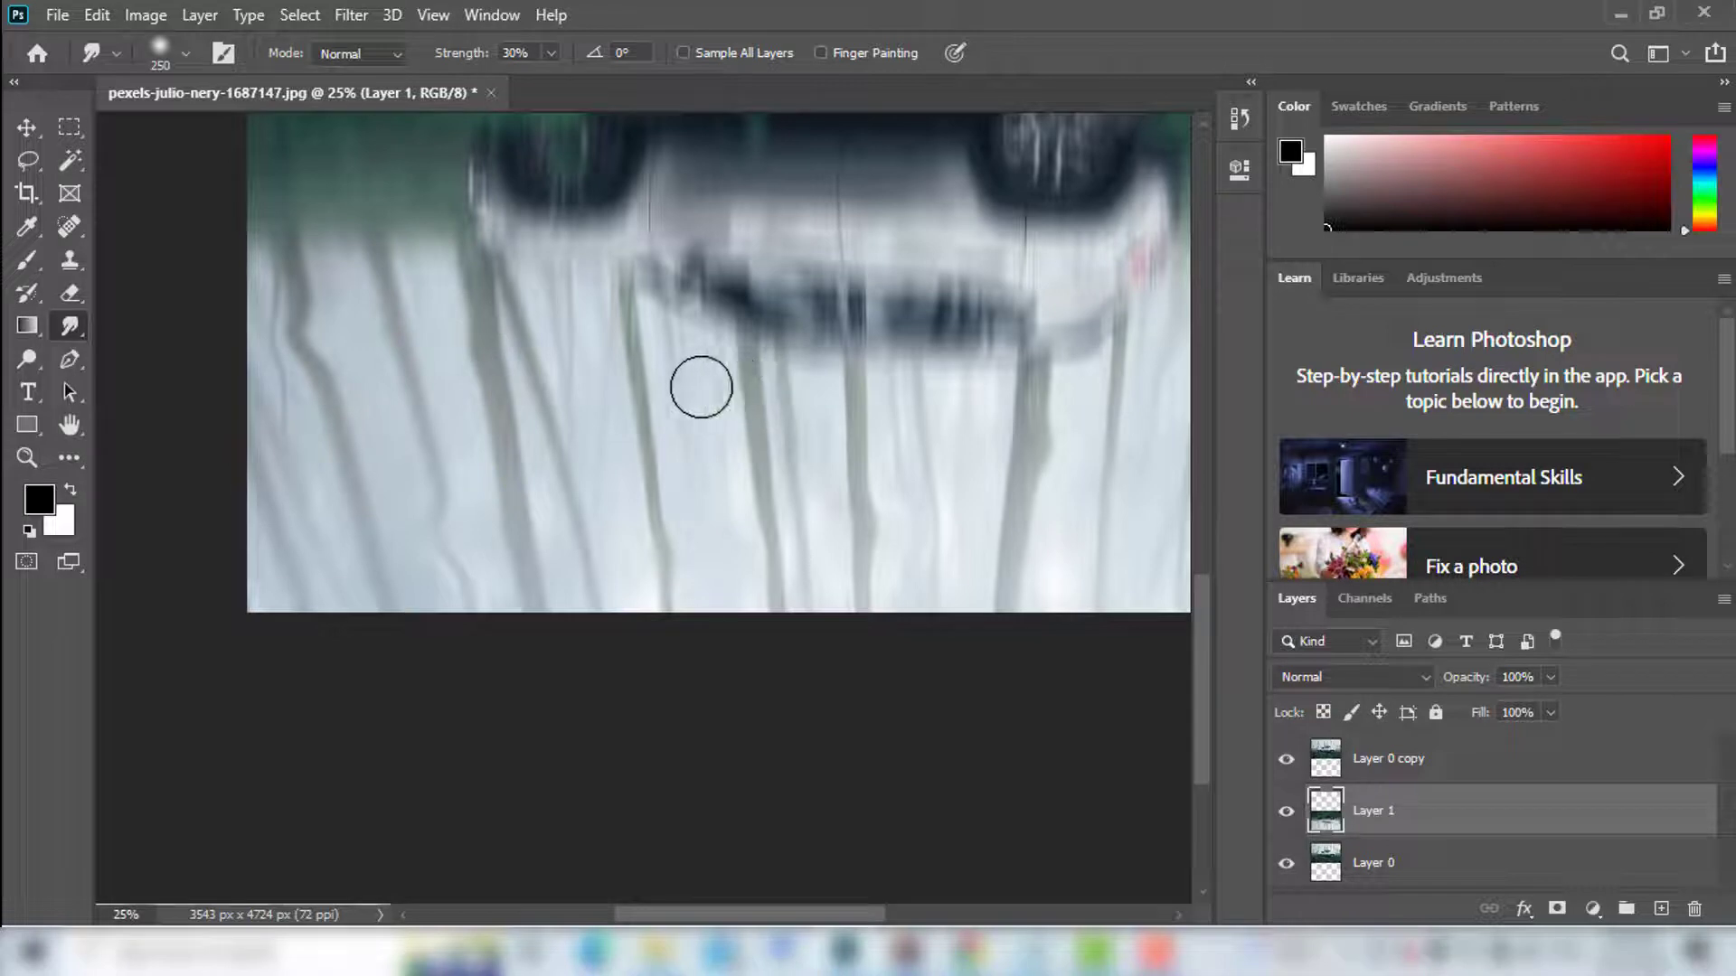
pyautogui.moveTo(1065, 361); pyautogui.dragTo(1052, 361)
pyautogui.moveTo(733, 318); pyautogui.dragTo(683, 322)
# Smudge the reflected front end of the car and the reflected grass above it into soft ripples.
pyautogui.moveTo(647, 205); pyautogui.dragTo(912, 387)
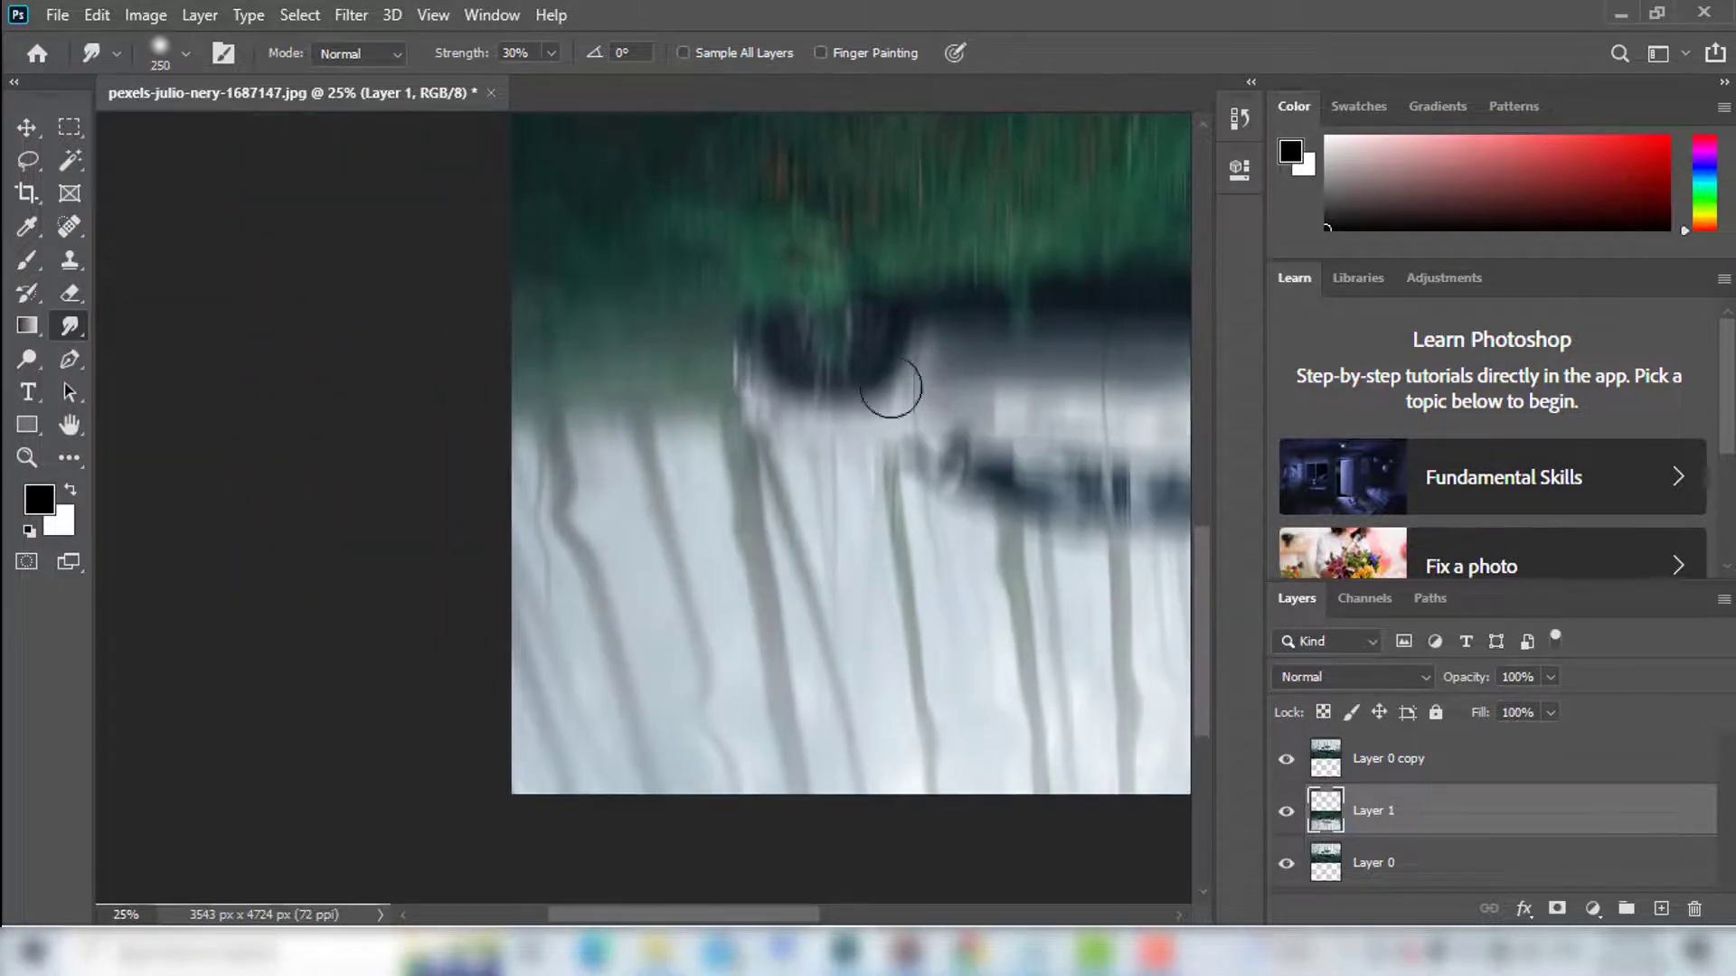
pyautogui.moveTo(756, 362)
pyautogui.mouseDown()
pyautogui.moveTo(671, 361)
pyautogui.moveTo(883, 323)
pyautogui.moveTo(804, 321)
pyautogui.moveTo(1030, 322)
pyautogui.mouseUp()
pyautogui.moveTo(1030, 263); pyautogui.dragTo(979, 398)
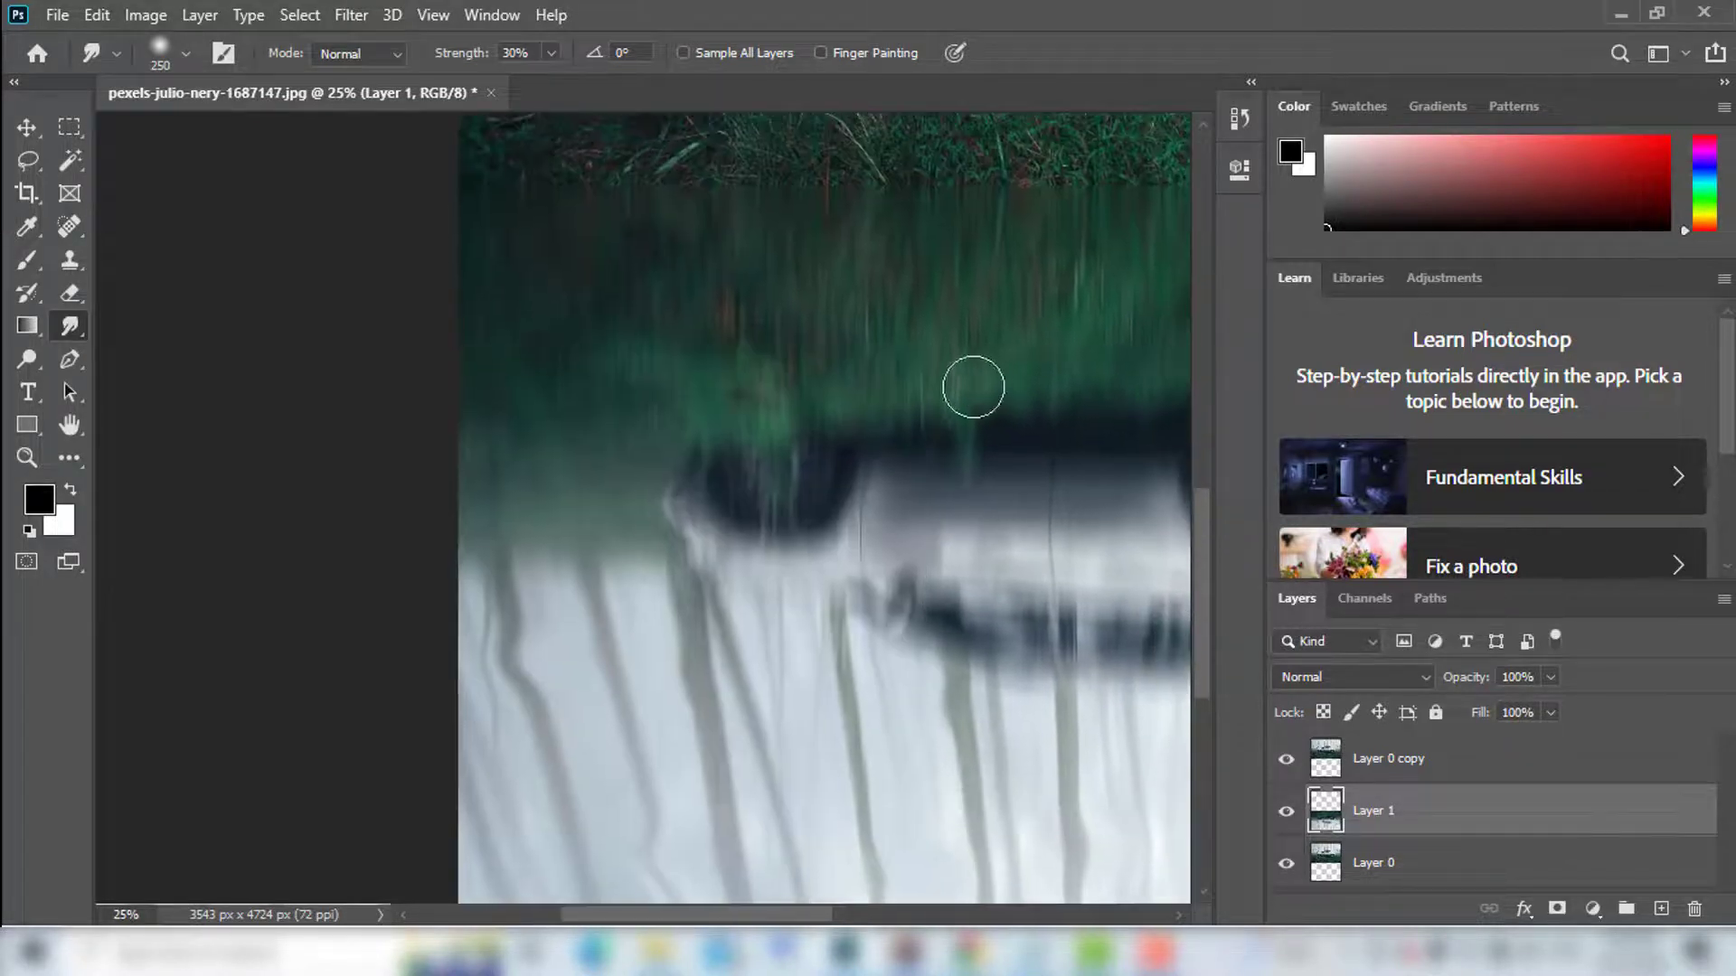
pyautogui.moveTo(756, 307)
pyautogui.mouseDown()
pyautogui.moveTo(695, 309)
pyautogui.moveTo(733, 311)
pyautogui.mouseUp()
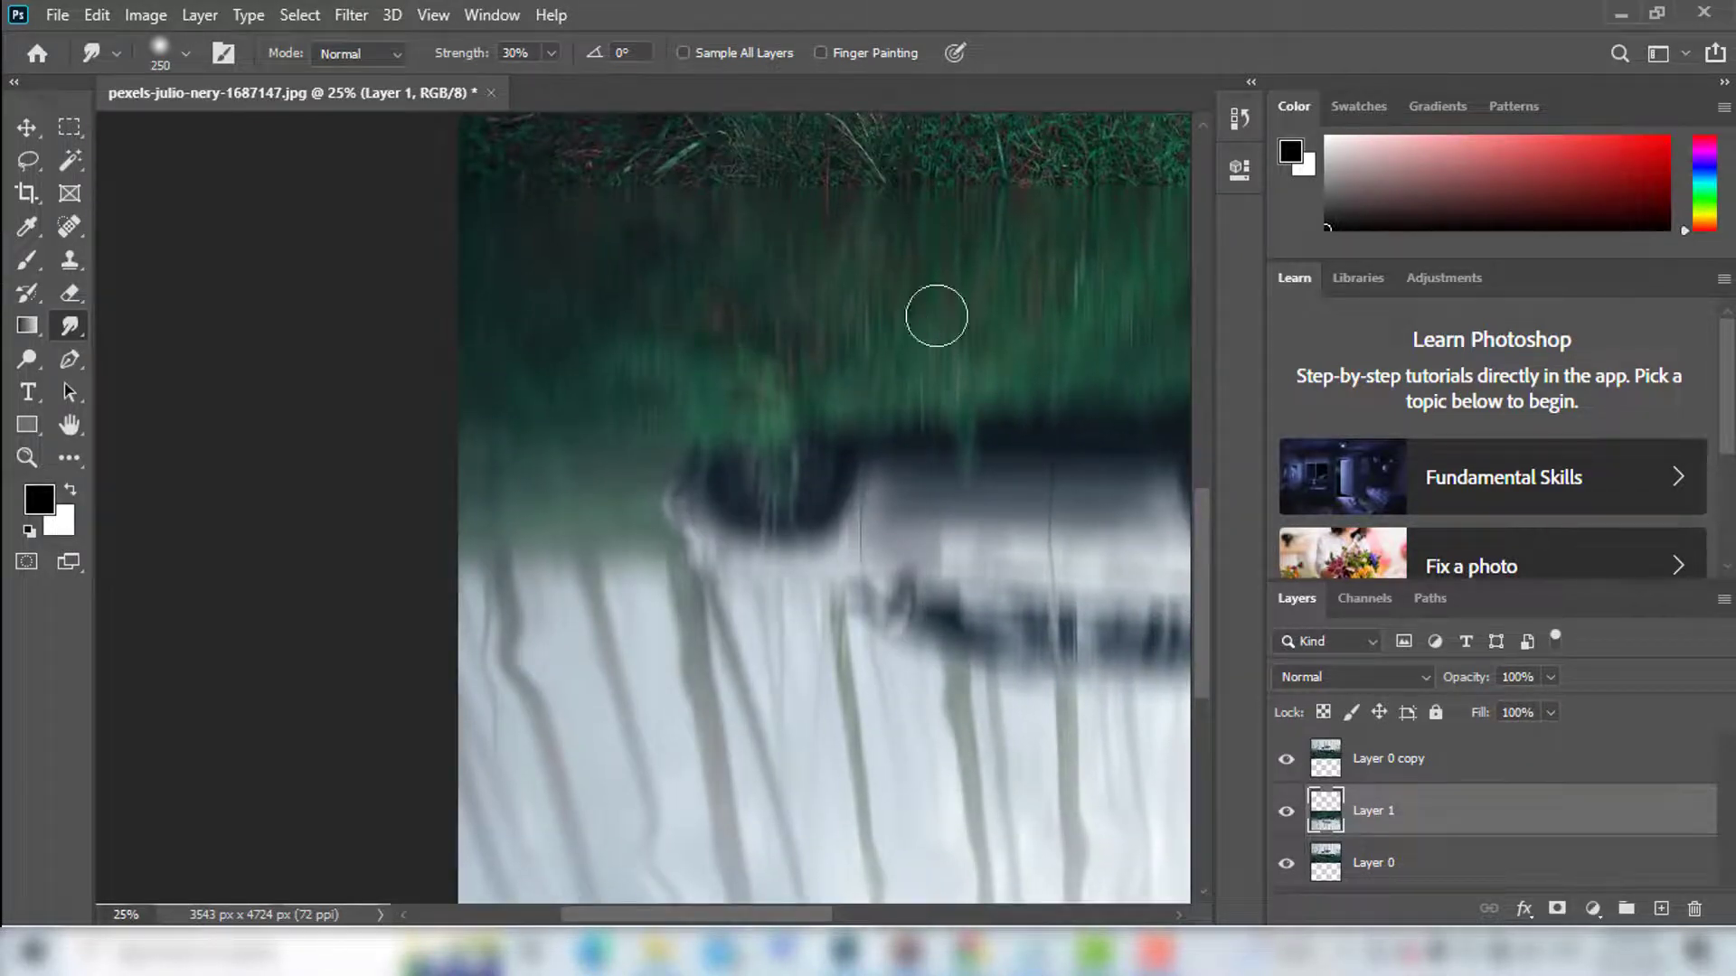
pyautogui.moveTo(1026, 356); pyautogui.dragTo(667, 387)
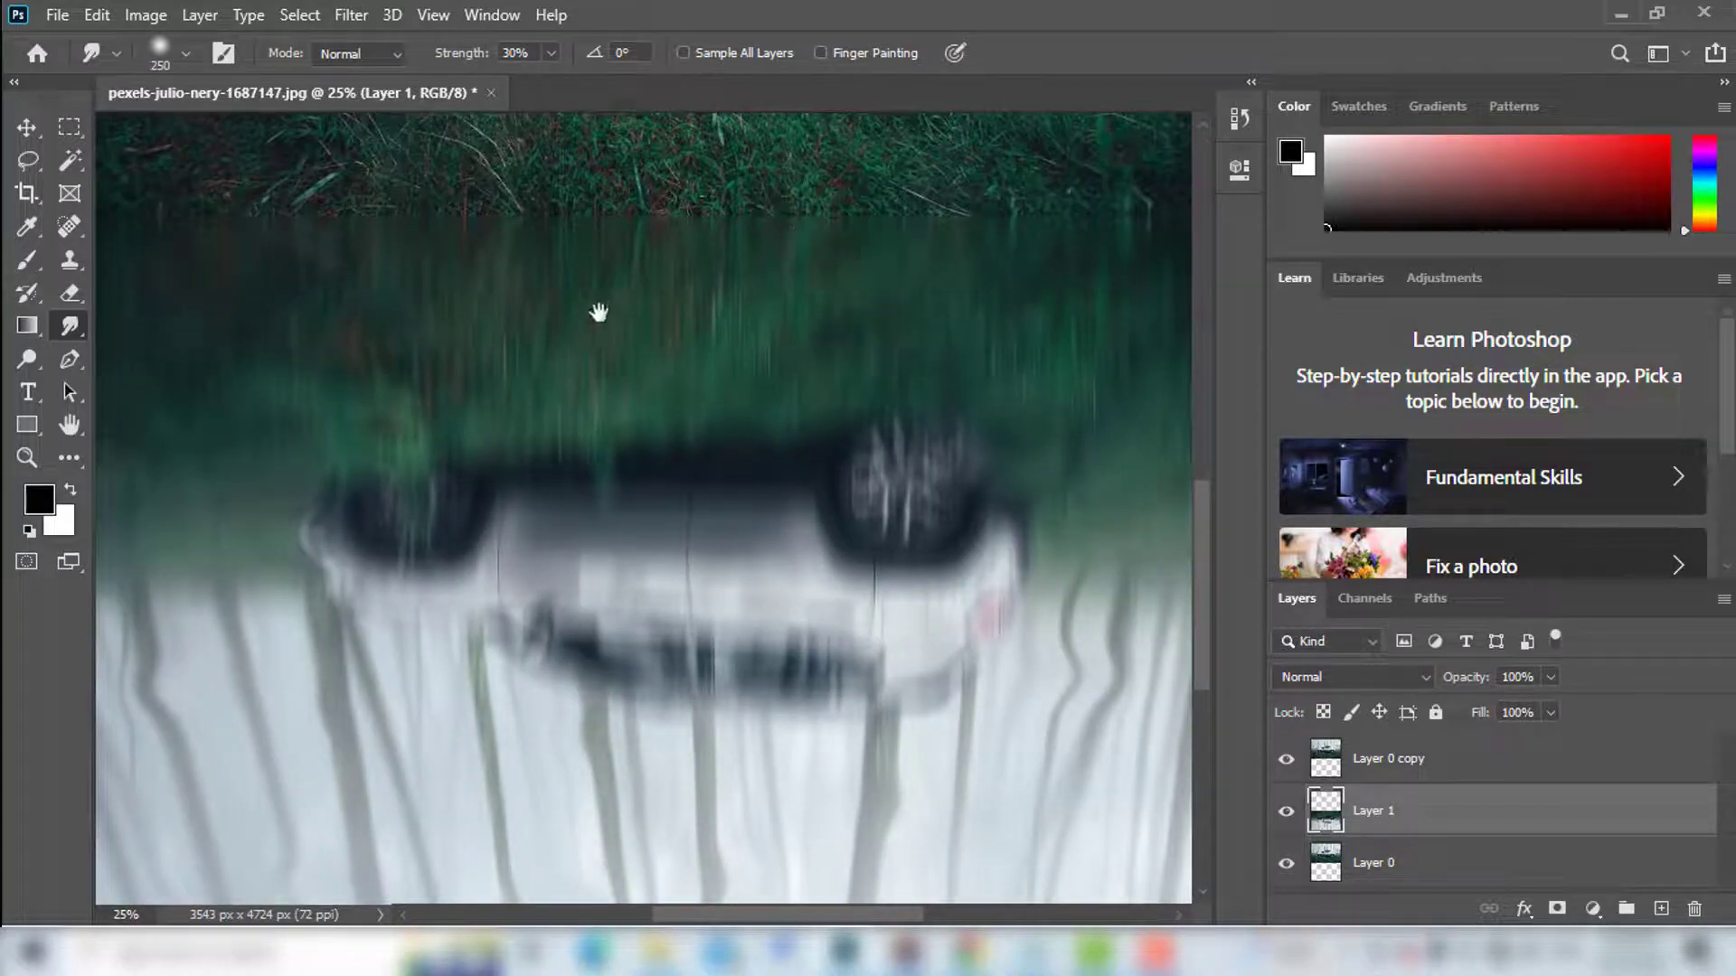
pyautogui.moveTo(599, 312)
pyautogui.mouseDown()
pyautogui.moveTo(817, 317)
pyautogui.moveTo(879, 337)
pyautogui.moveTo(659, 407)
pyautogui.moveTo(478, 376)
pyautogui.mouseUp()
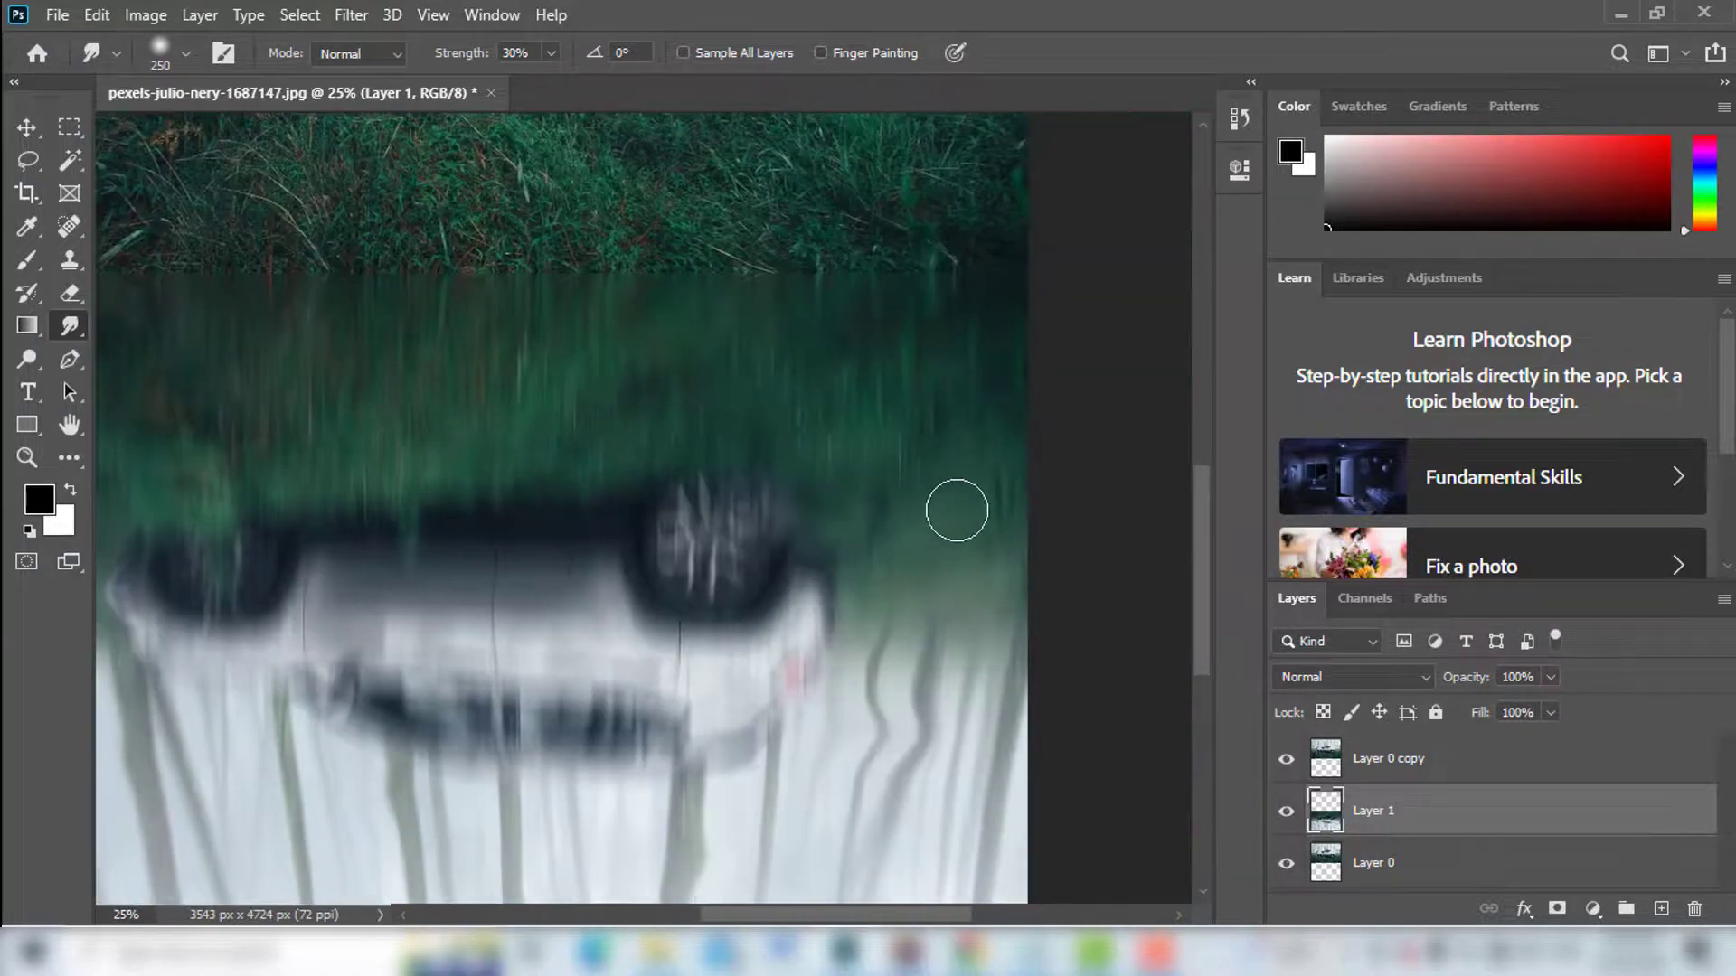
# Smudge the reflected tree trunks along the image's right edge and beneath the car's roof into gentle waves.
pyautogui.moveTo(462, 597); pyautogui.dragTo(613, 367)
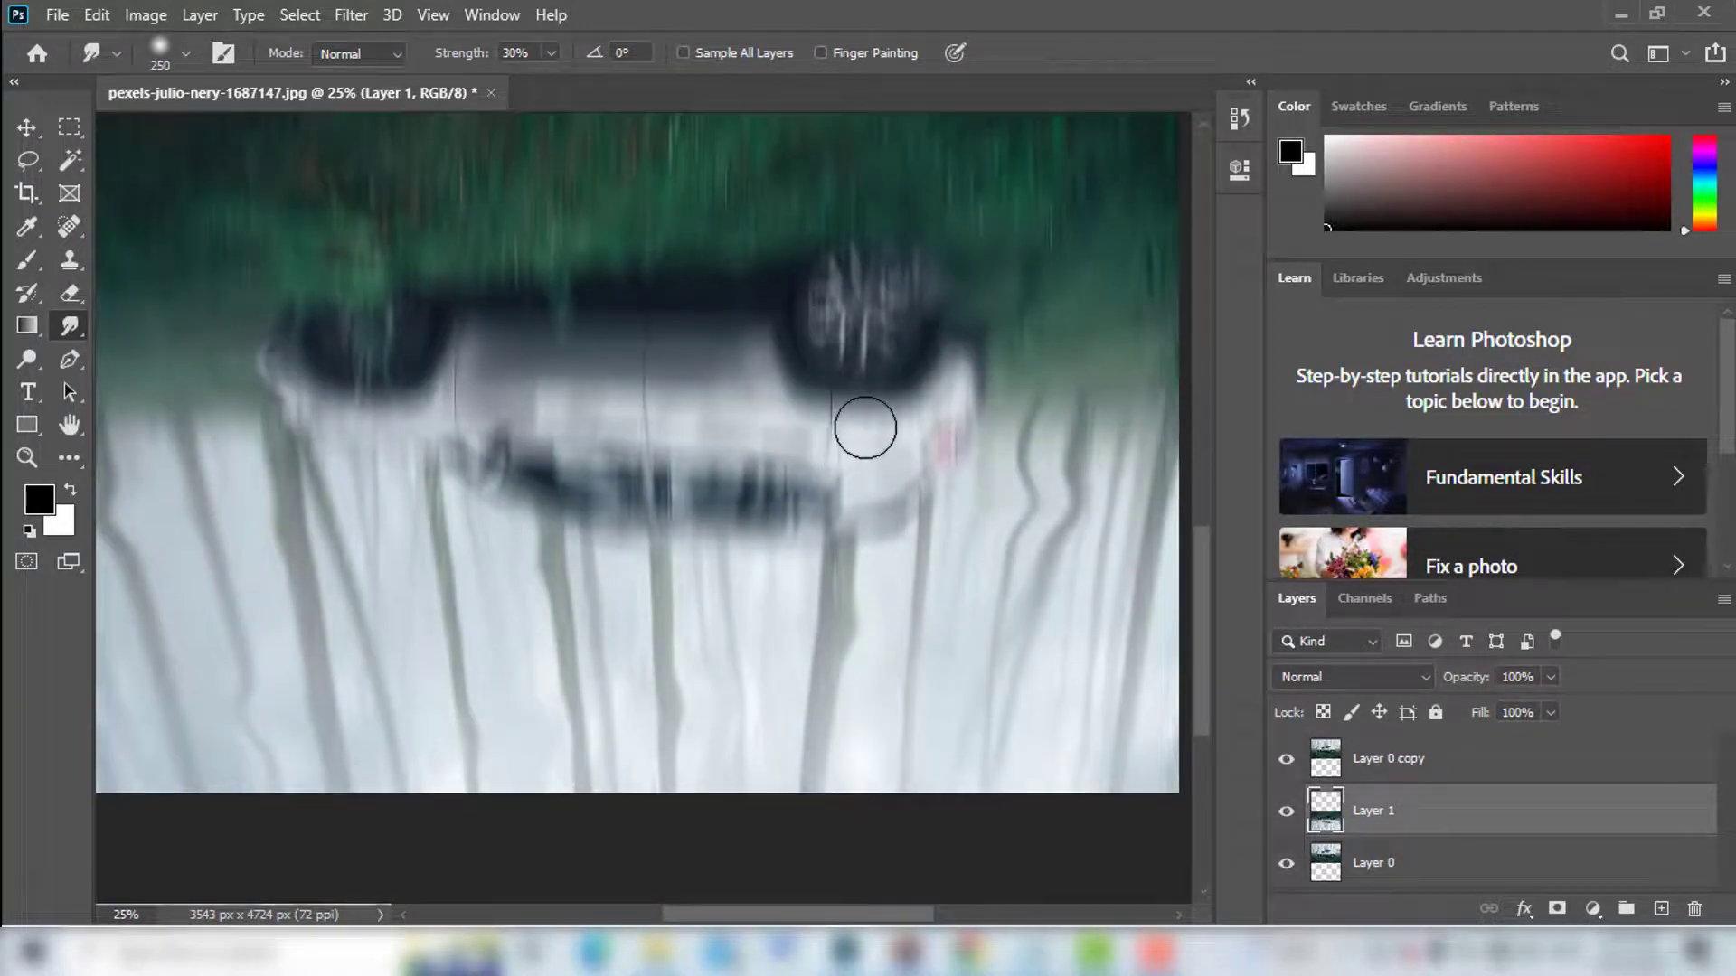
pyautogui.moveTo(980, 675); pyautogui.dragTo(763, 310)
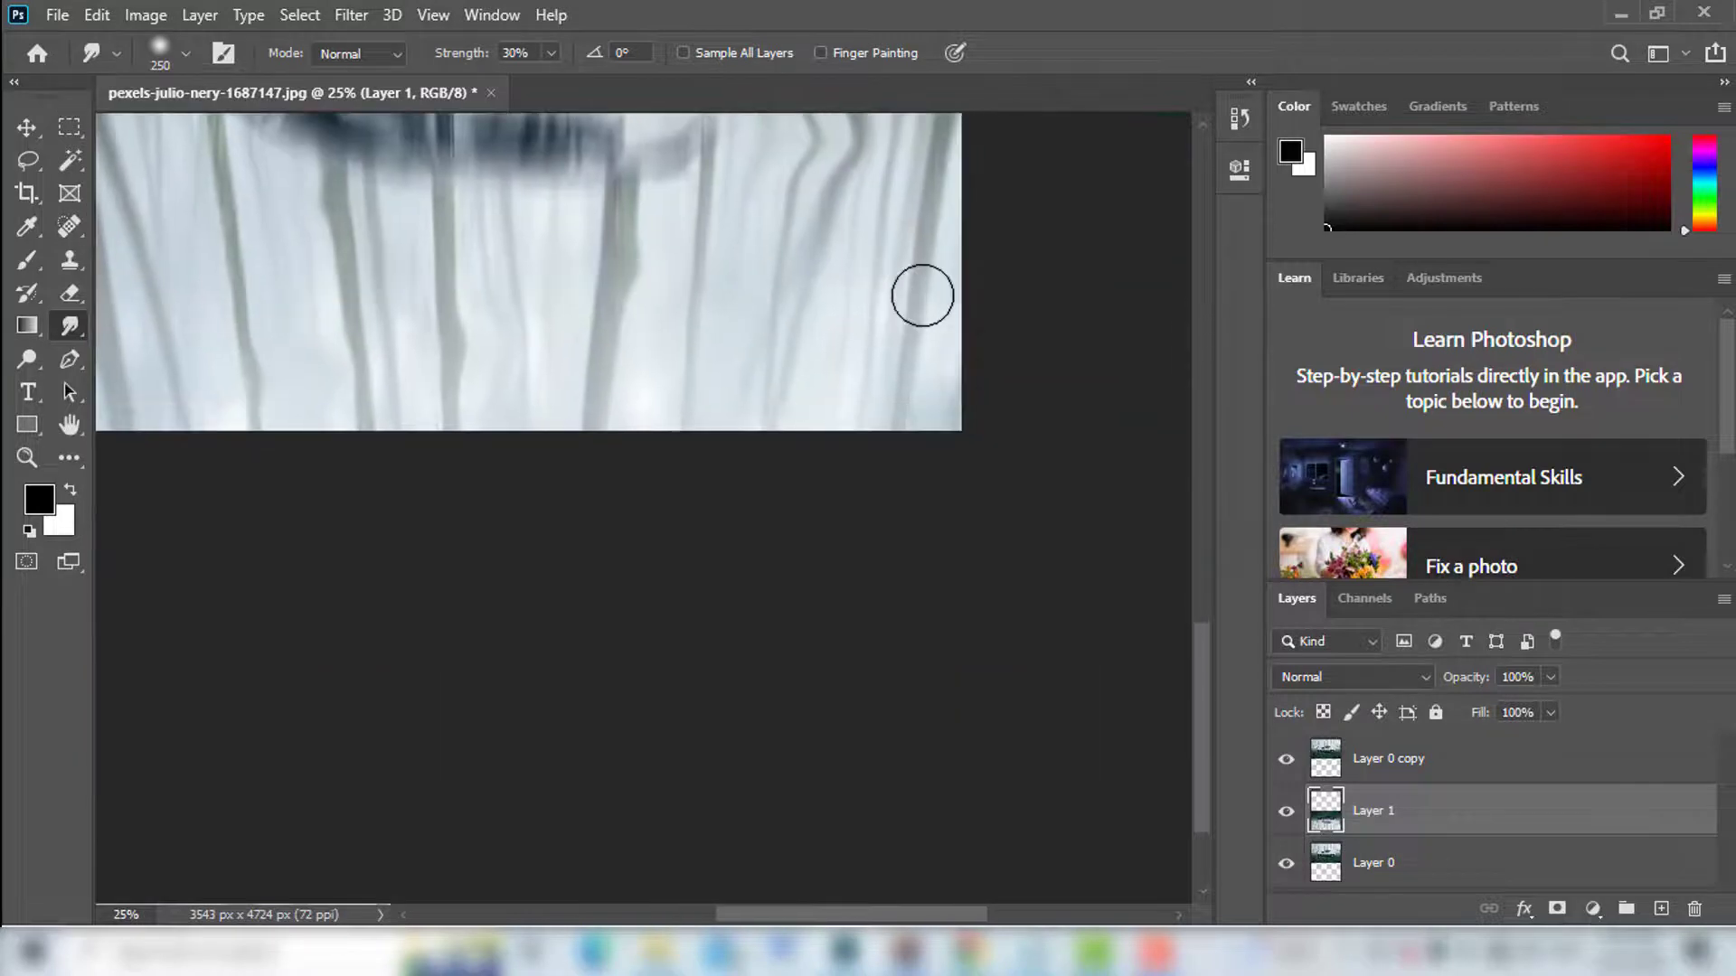
pyautogui.moveTo(922, 296)
pyautogui.mouseDown()
pyautogui.moveTo(938, 294)
pyautogui.moveTo(941, 353)
pyautogui.moveTo(919, 398)
pyautogui.mouseUp()
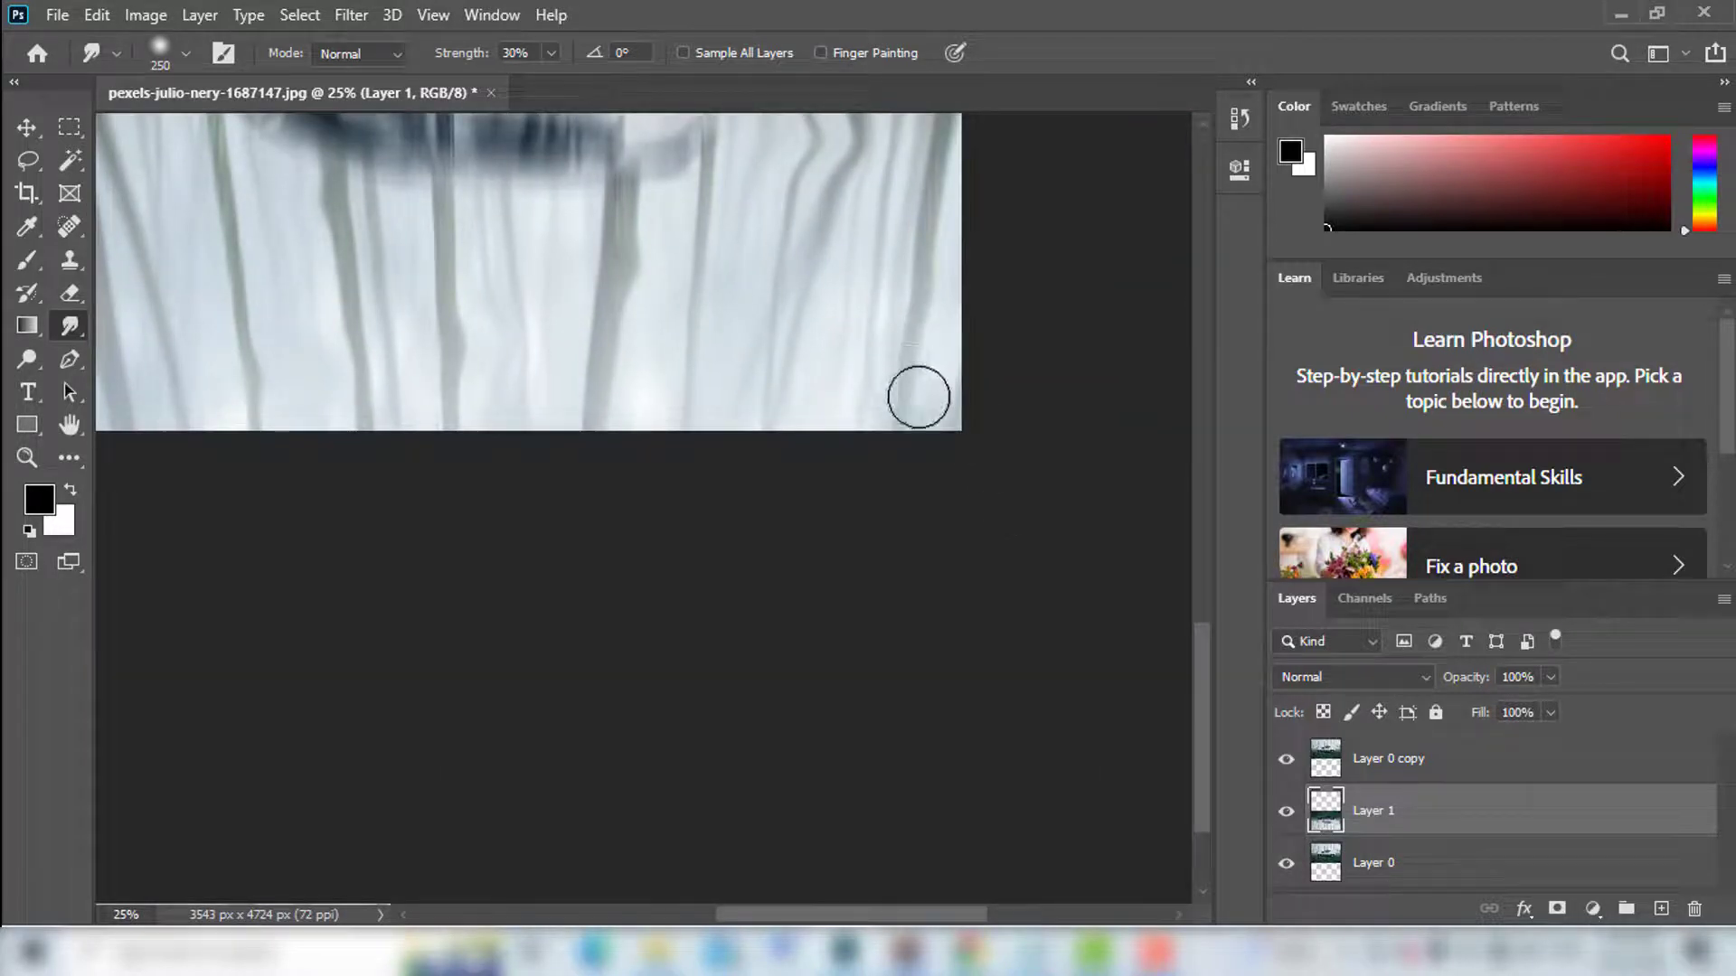
pyautogui.scroll(2, 856, 286)
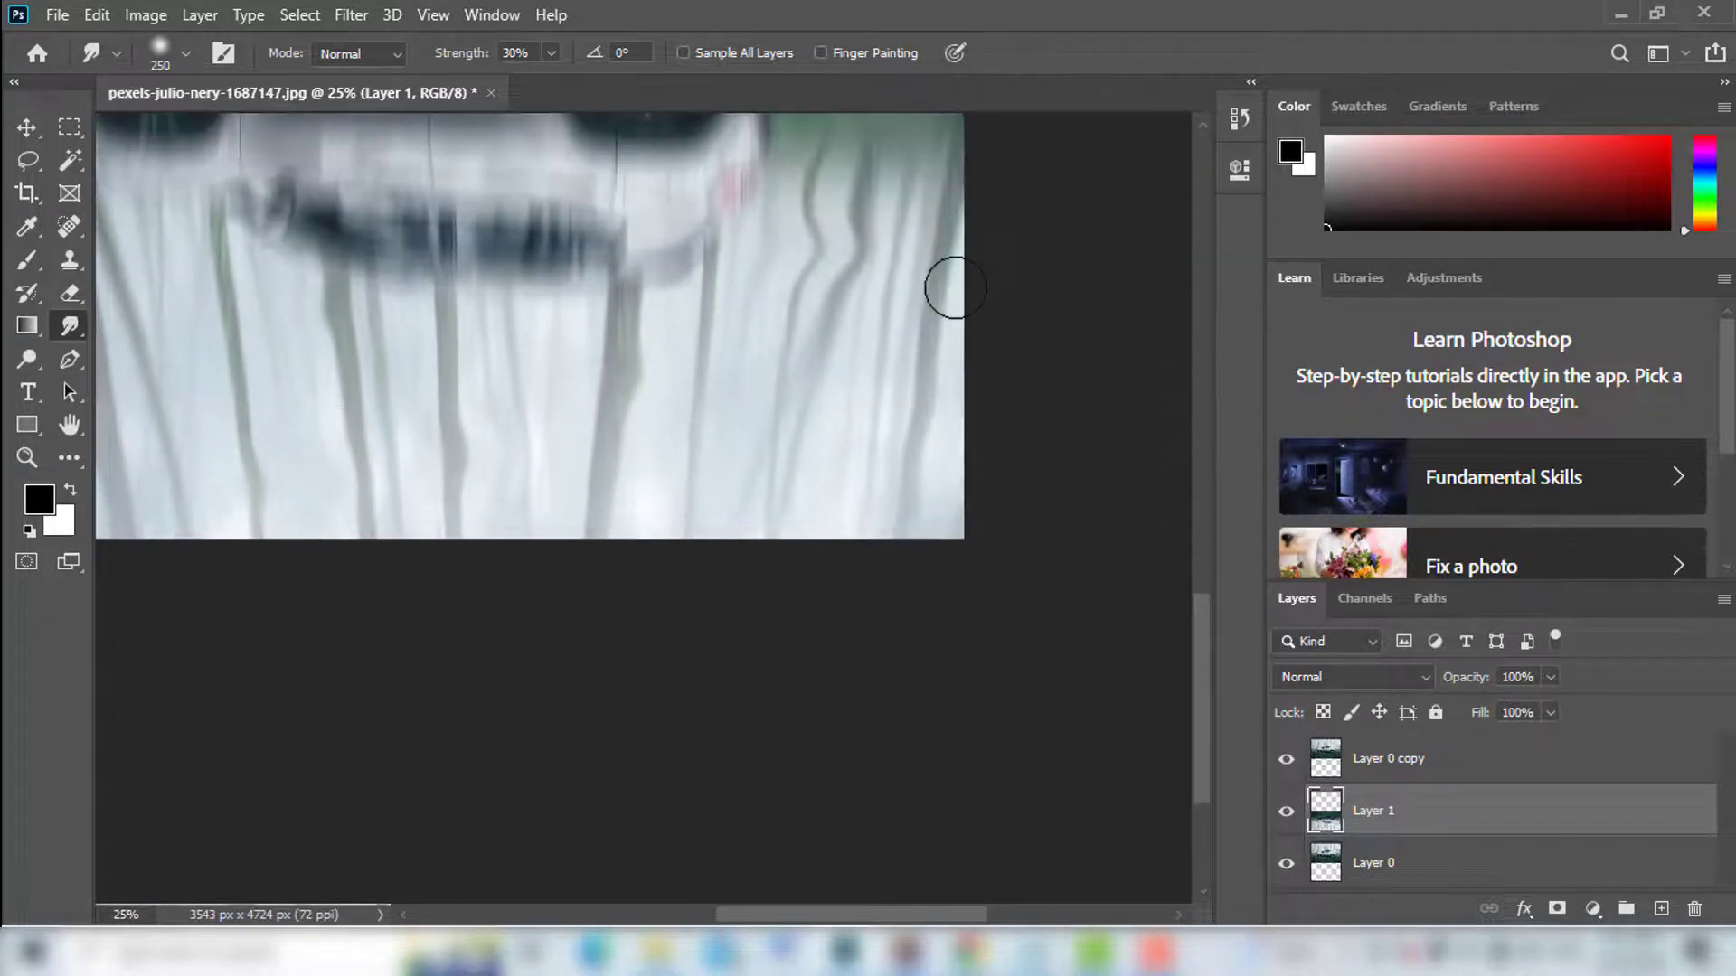
pyautogui.moveTo(556, 360); pyautogui.dragTo(649, 366)
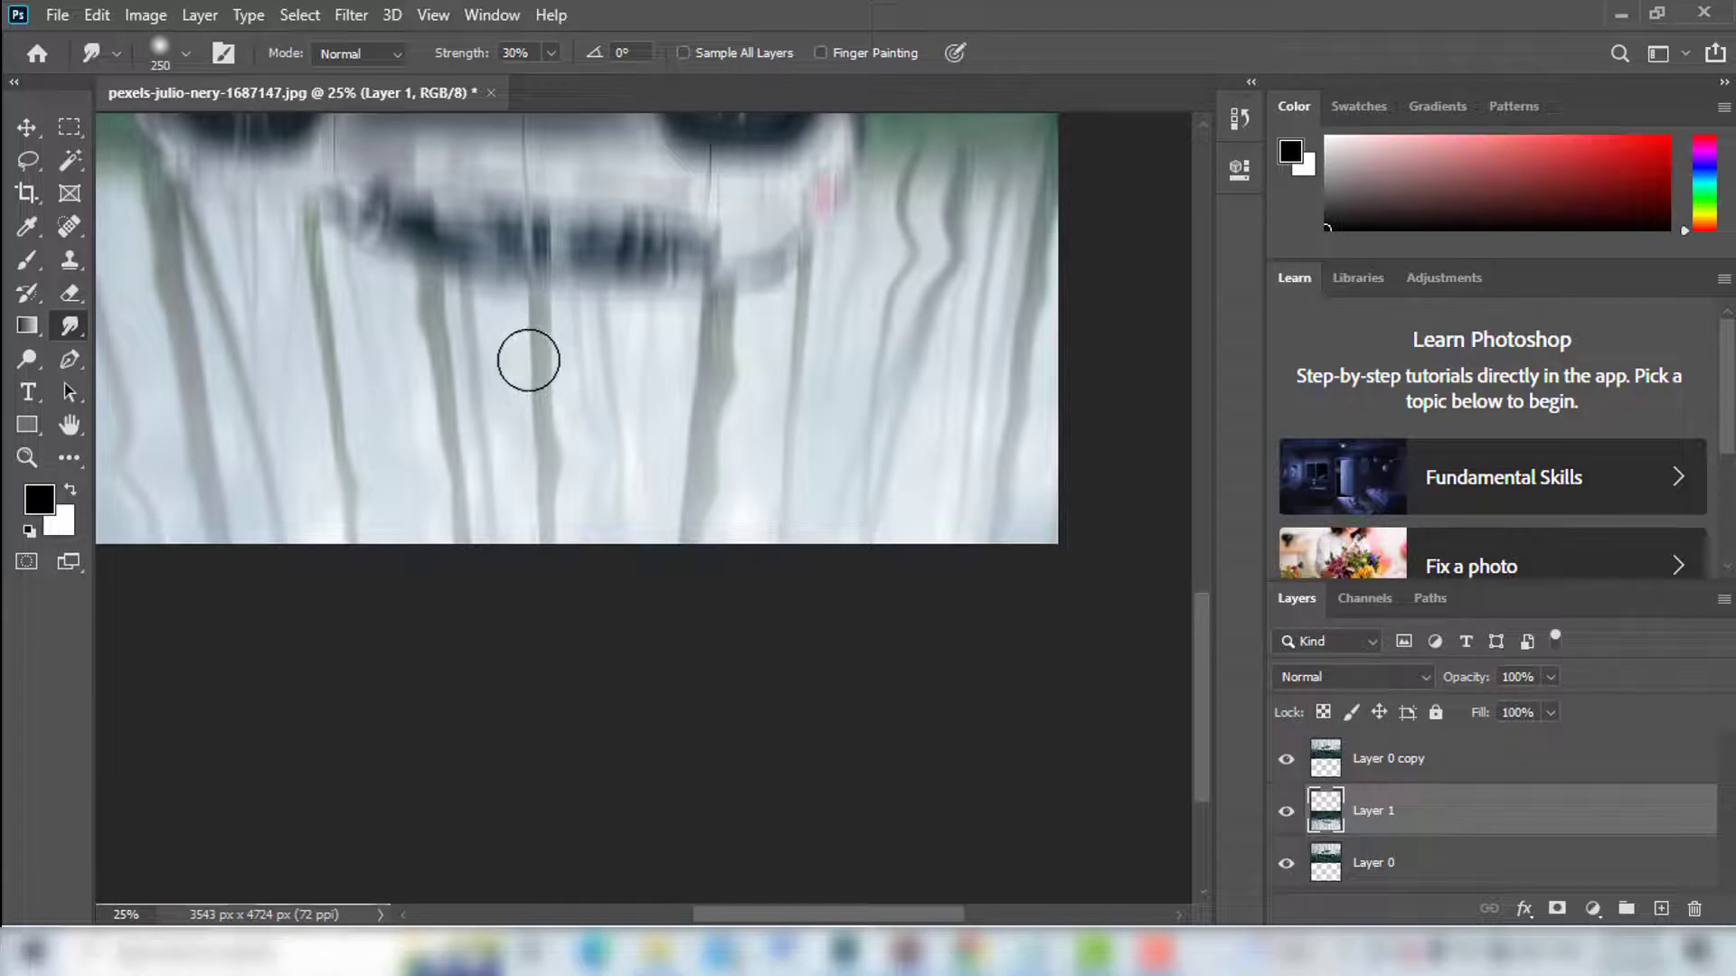
pyautogui.moveTo(639, 414); pyautogui.dragTo(724, 377)
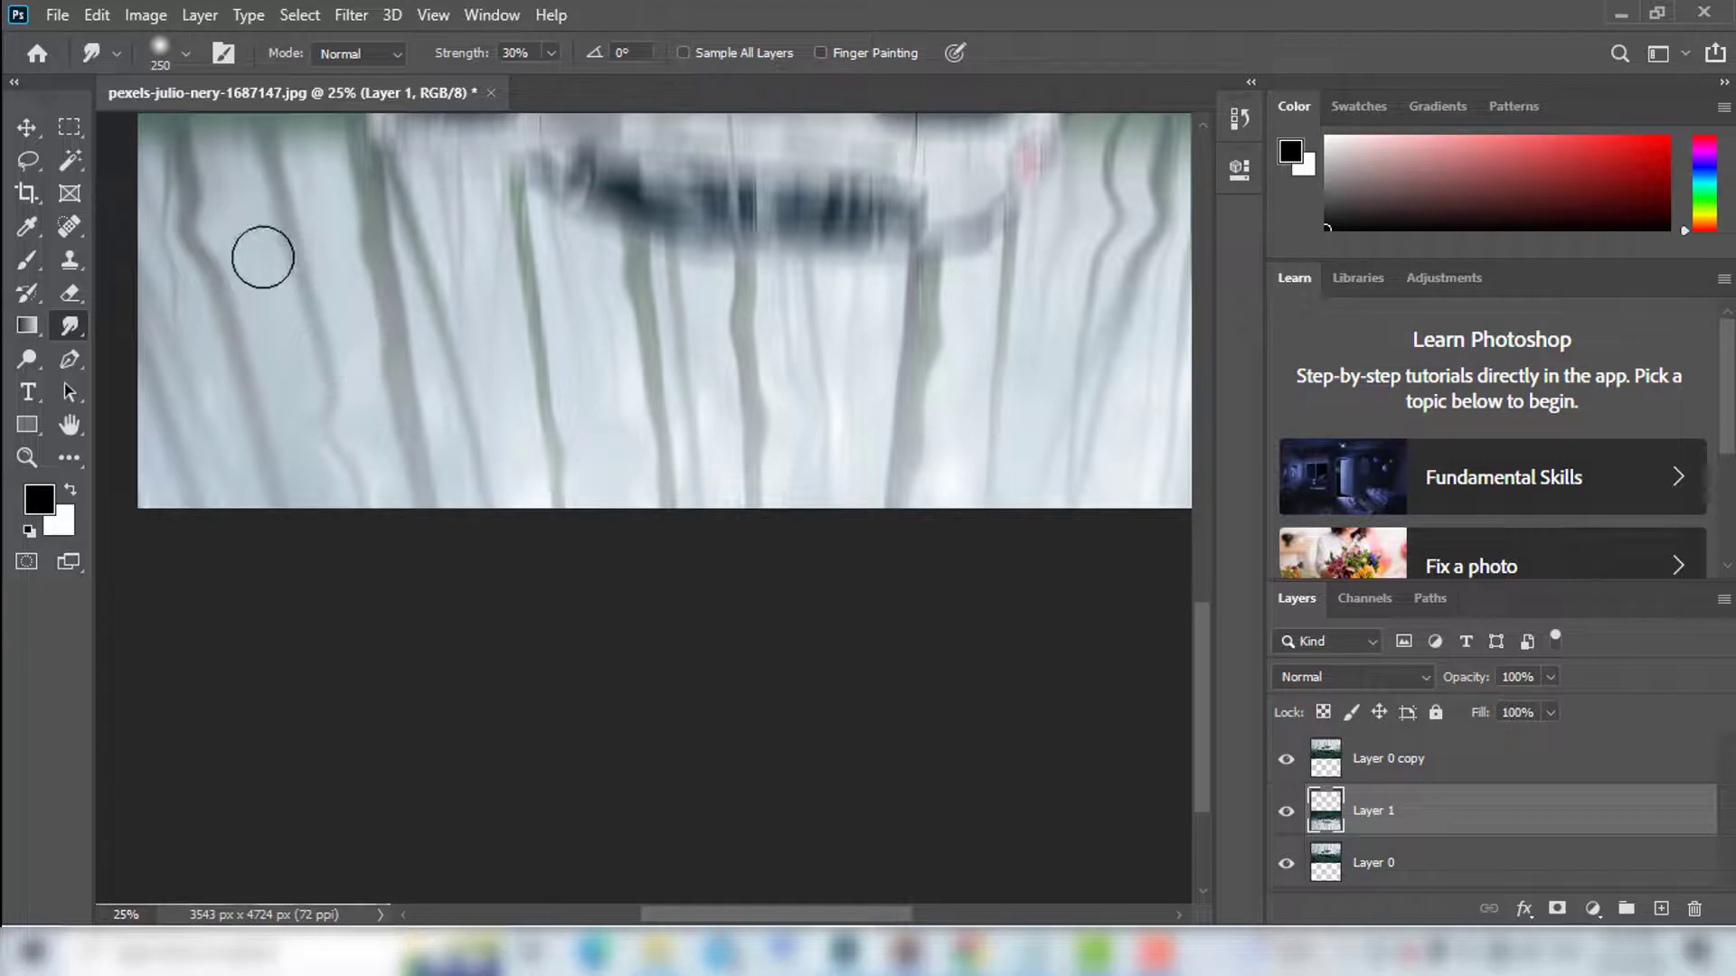
# Smudge the door lines of the reflected car and touch up the trunks just behind its rear end.
pyautogui.moveTo(807, 200); pyautogui.dragTo(832, 392)
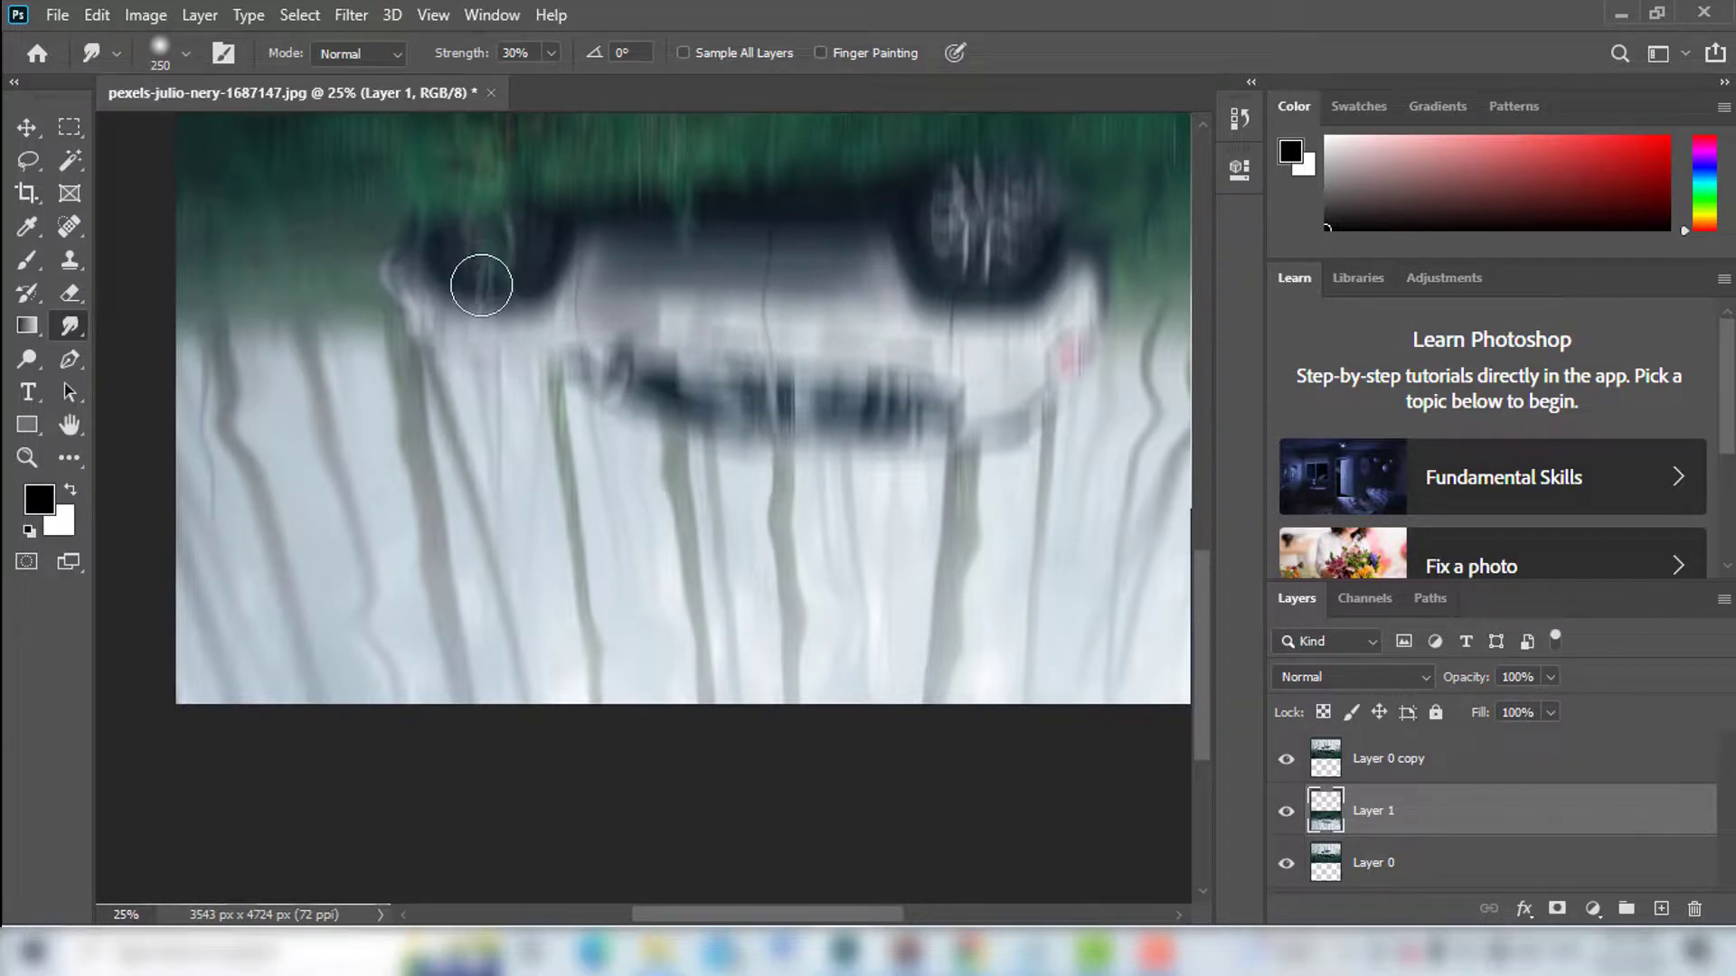
pyautogui.moveTo(1053, 266); pyautogui.dragTo(973, 357)
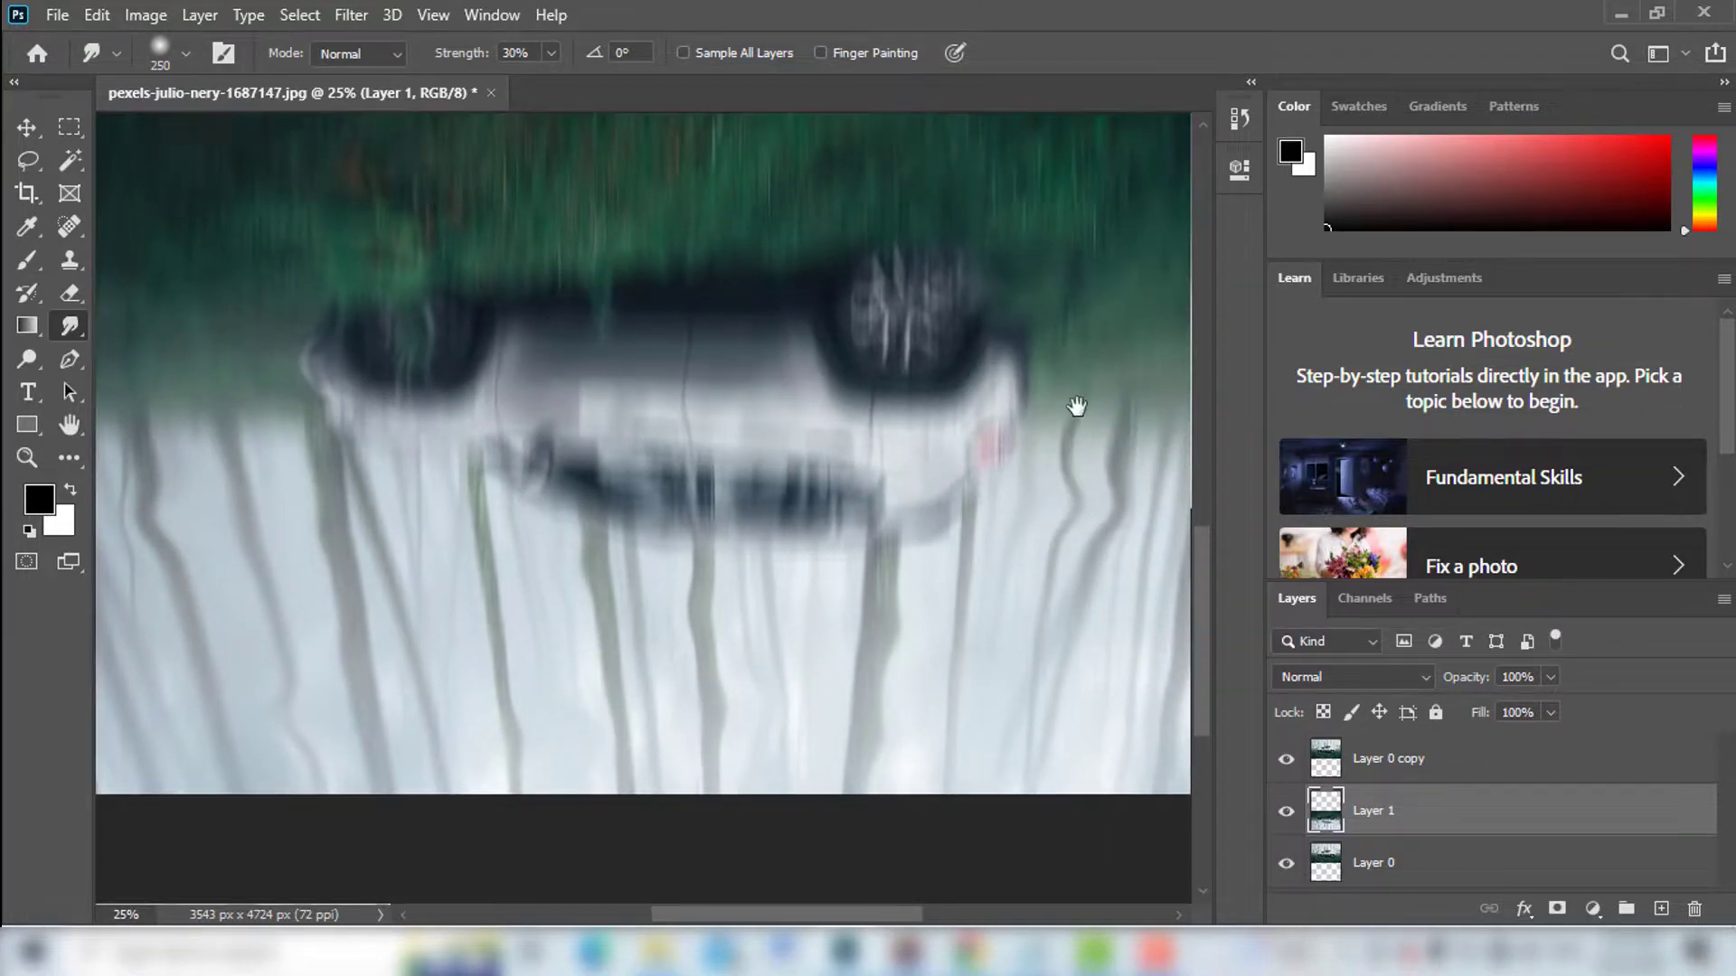
pyautogui.moveTo(1077, 408); pyautogui.dragTo(893, 435)
pyautogui.moveTo(878, 536); pyautogui.dragTo(905, 445)
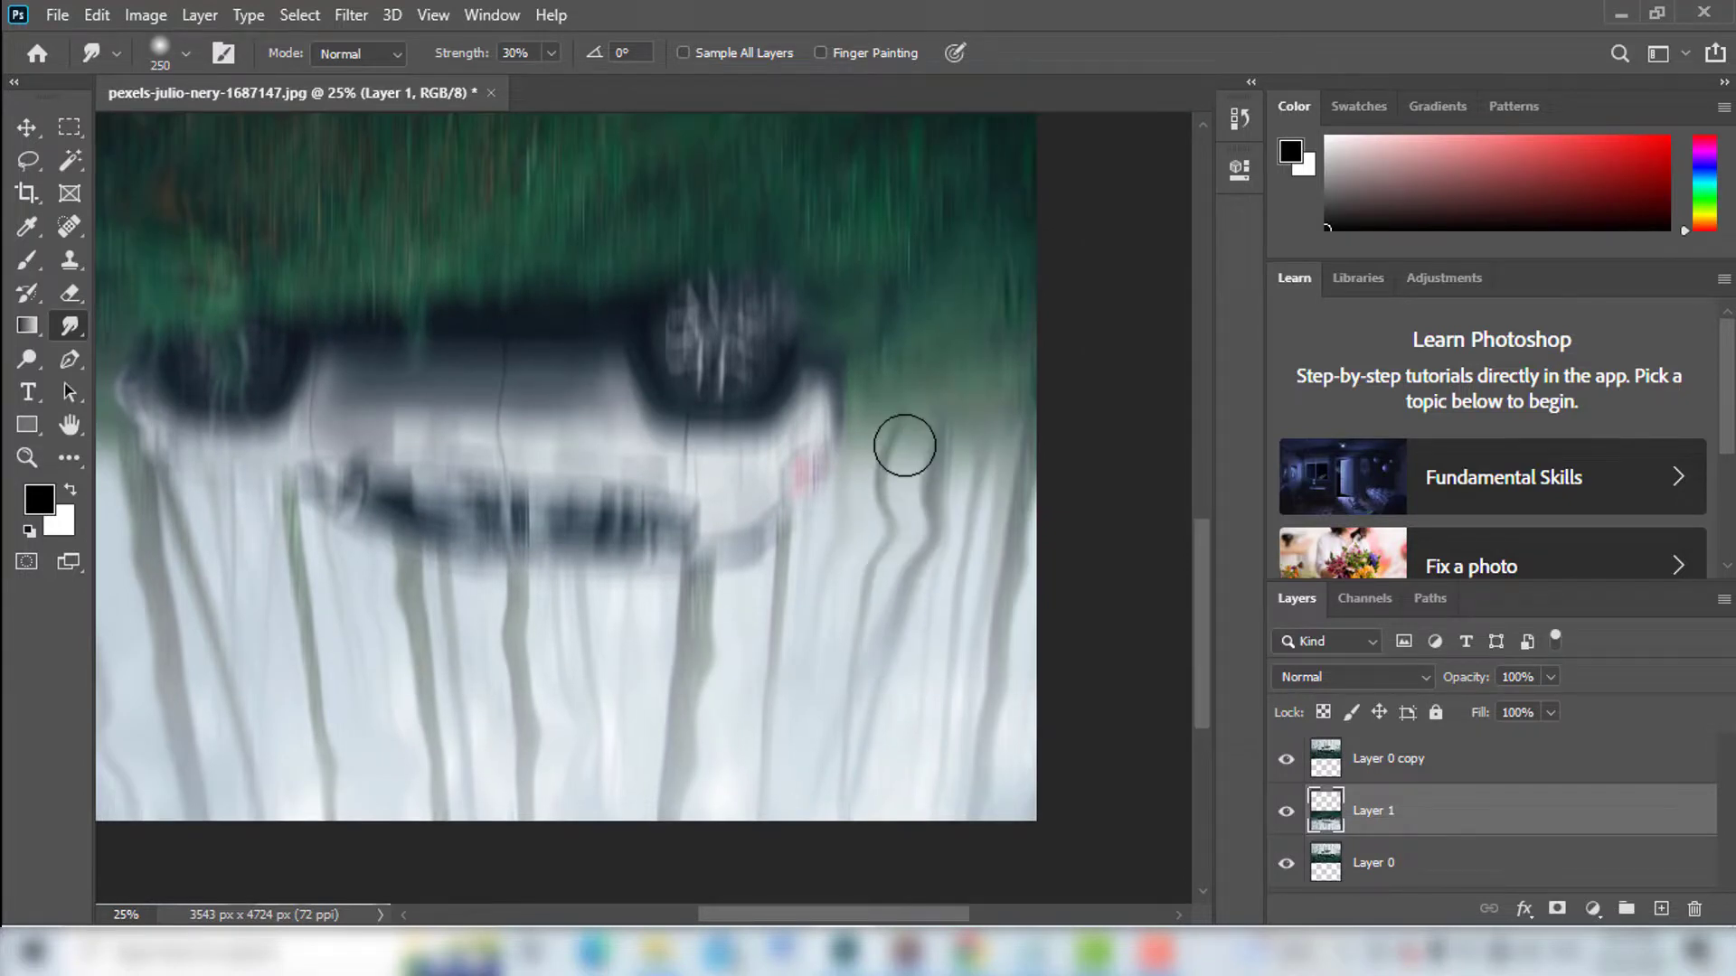
# Stamp all visible layers into a new merged layer above Layer 0 copy.
pyautogui.hotkey('ctrl', '0')
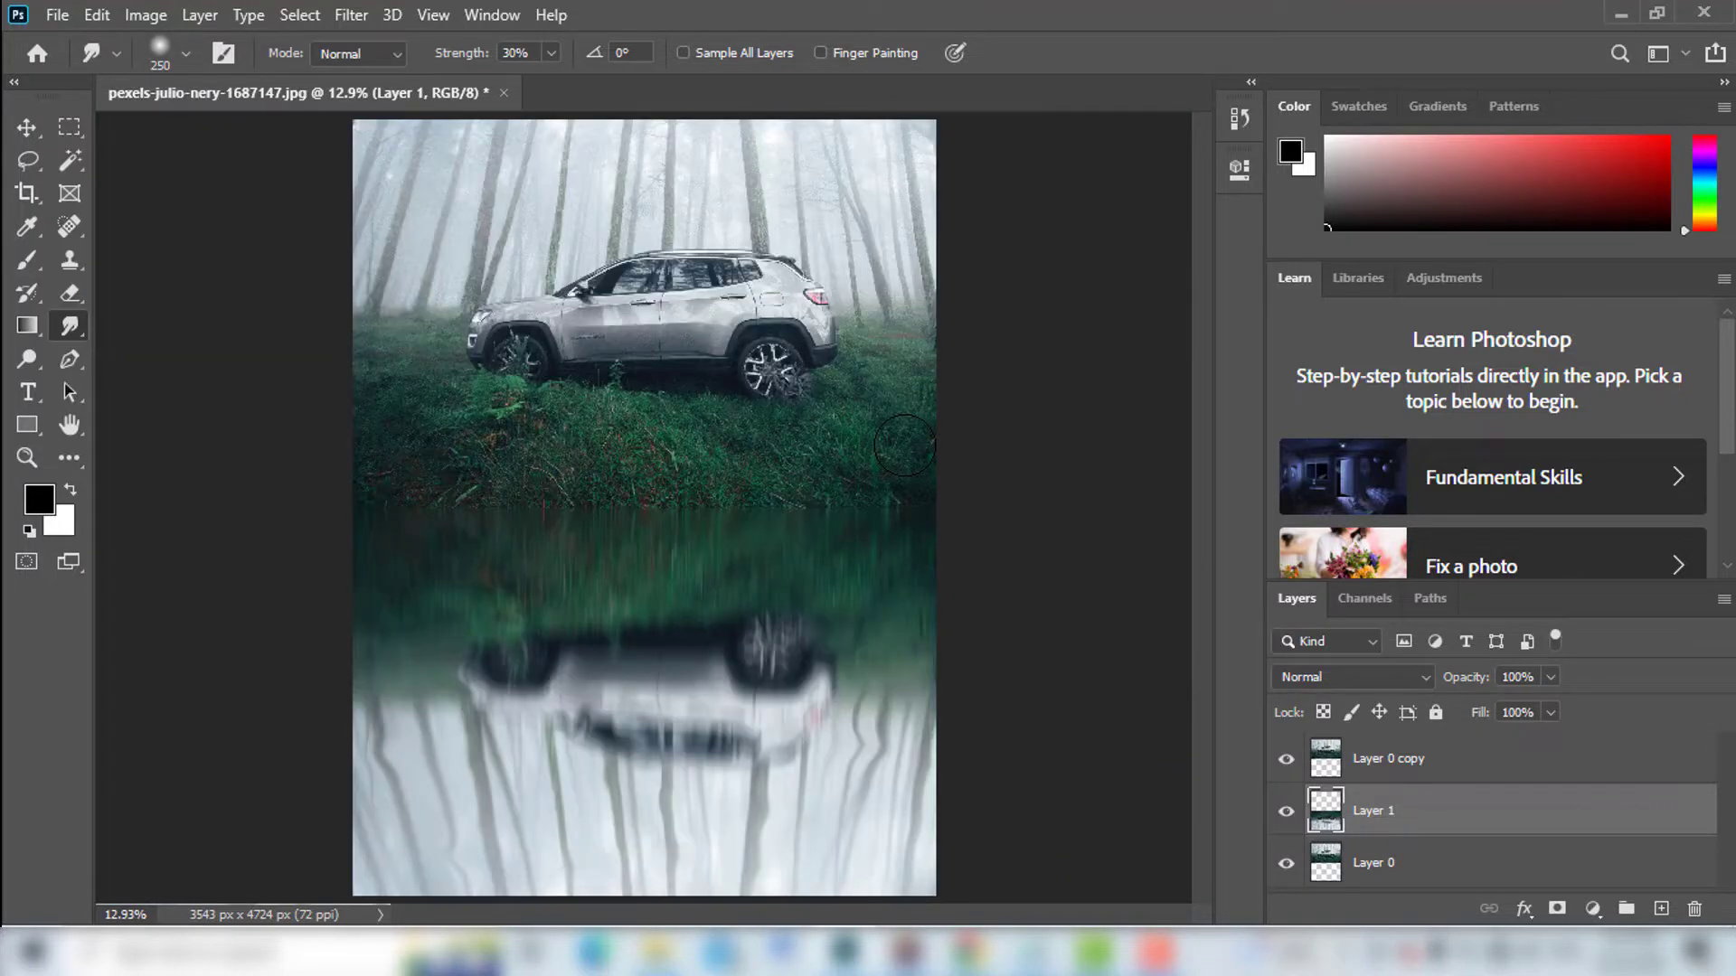
pyautogui.click(1435, 764)
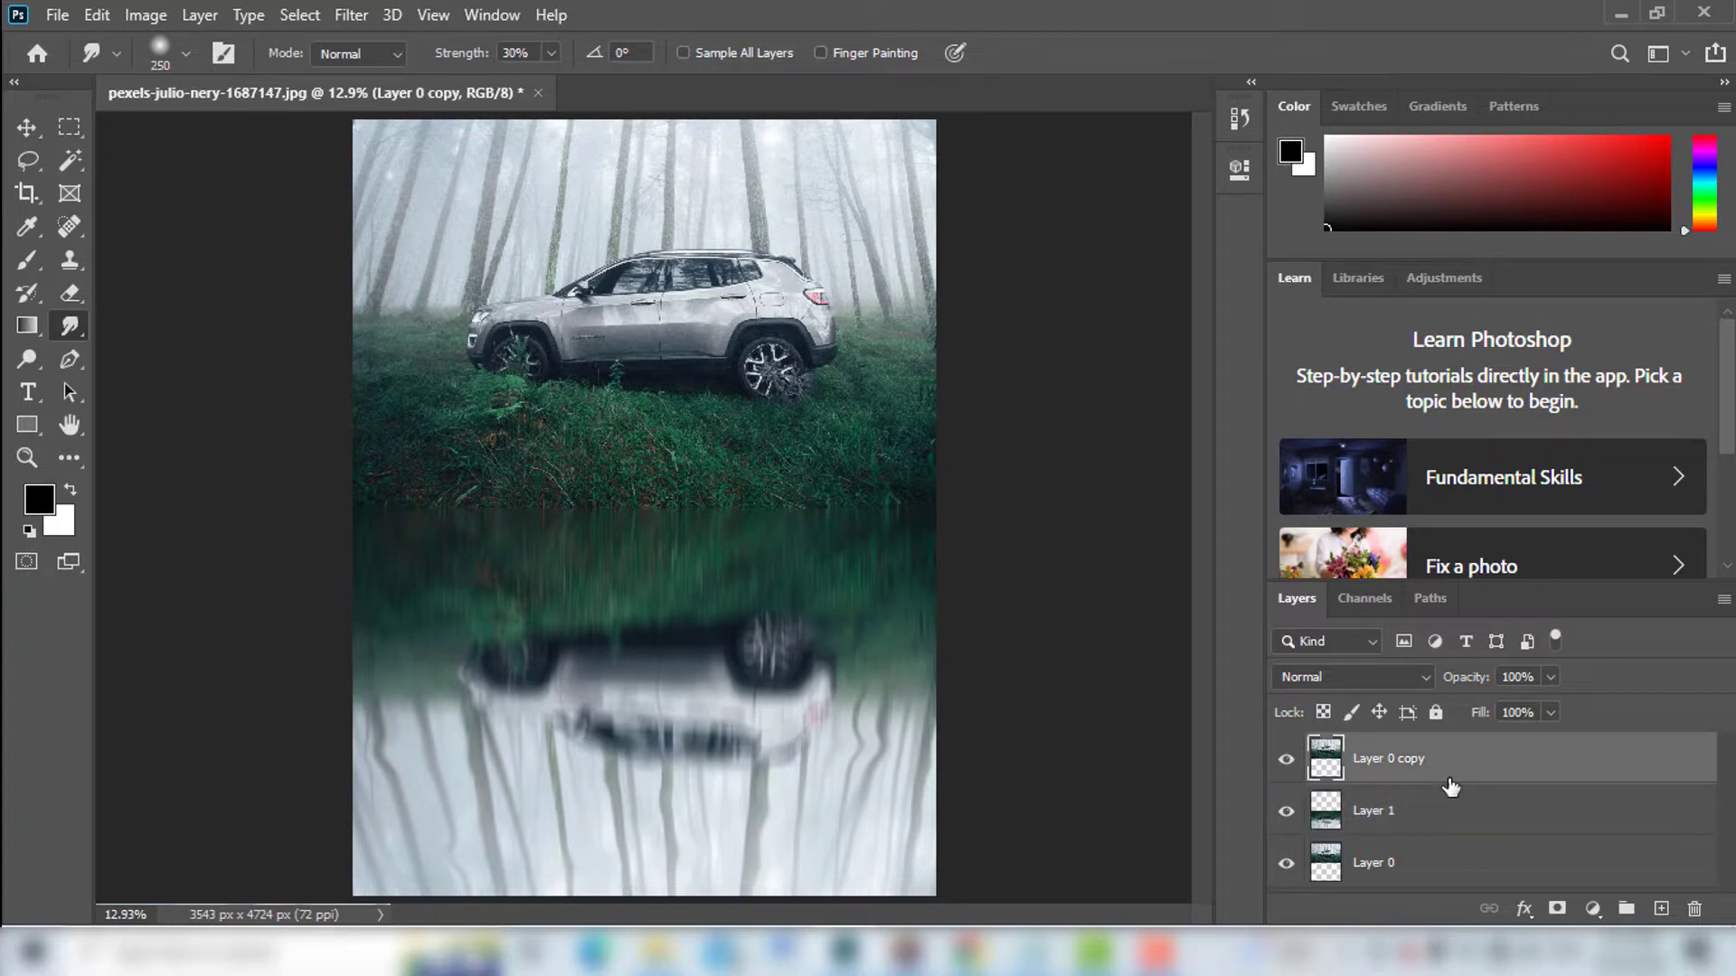
pyautogui.hotkey('ctrl', 'shift', 'alt', 'e')
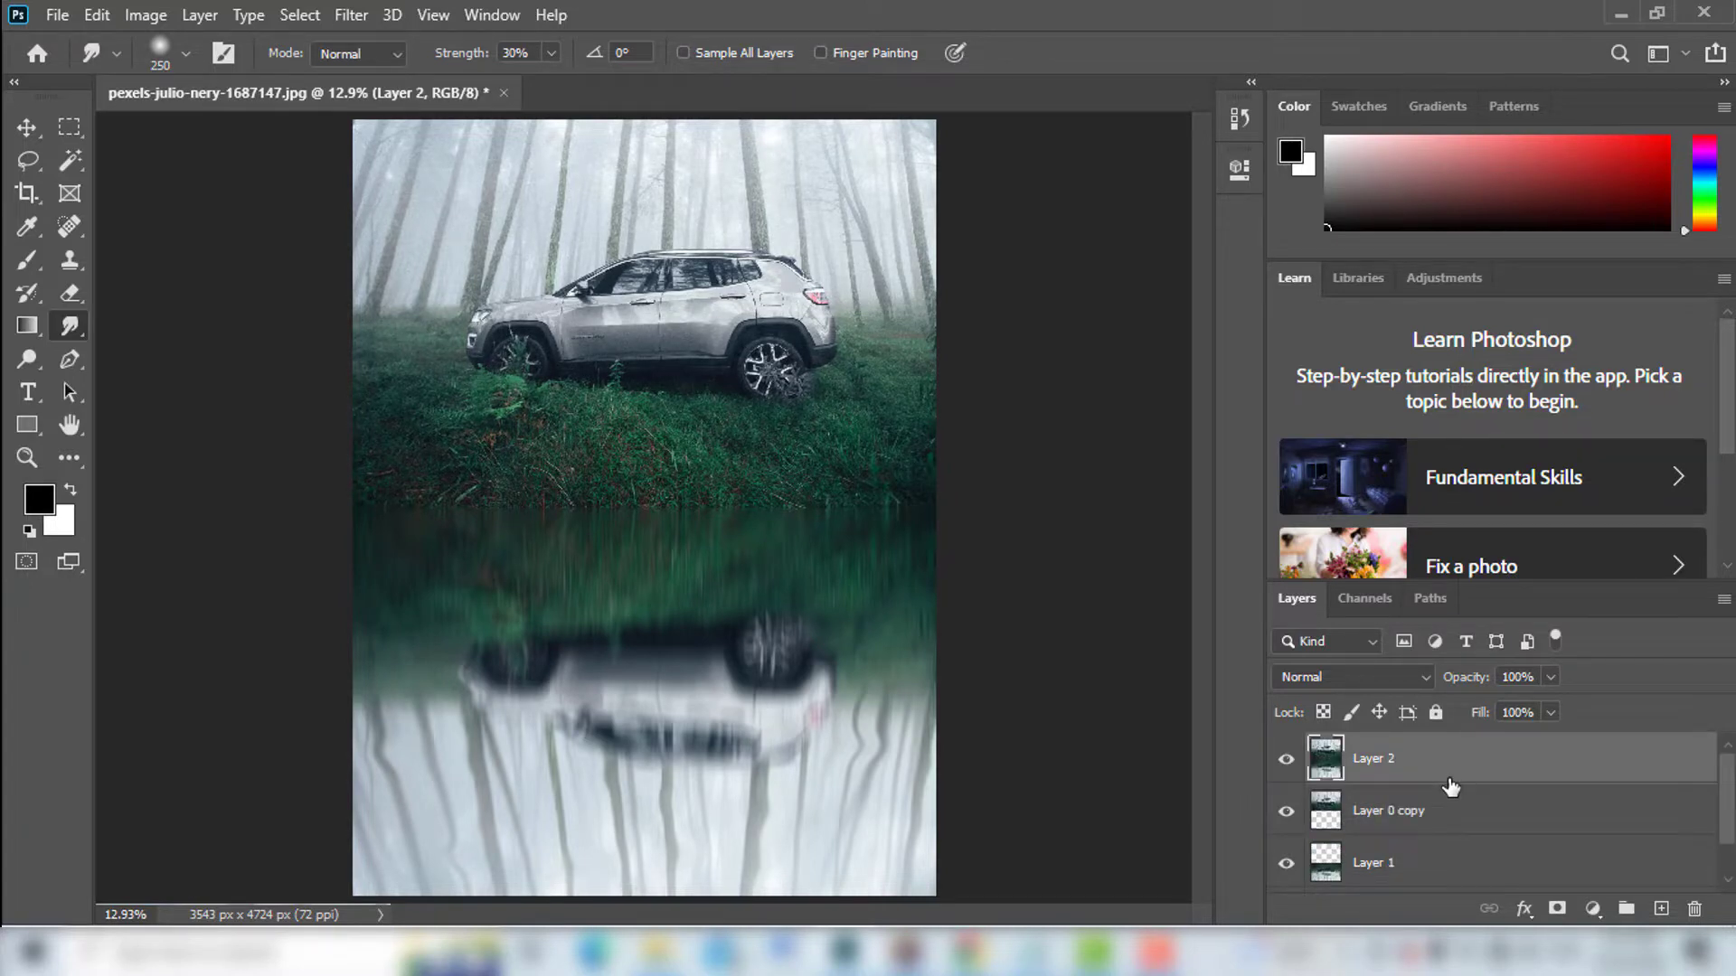